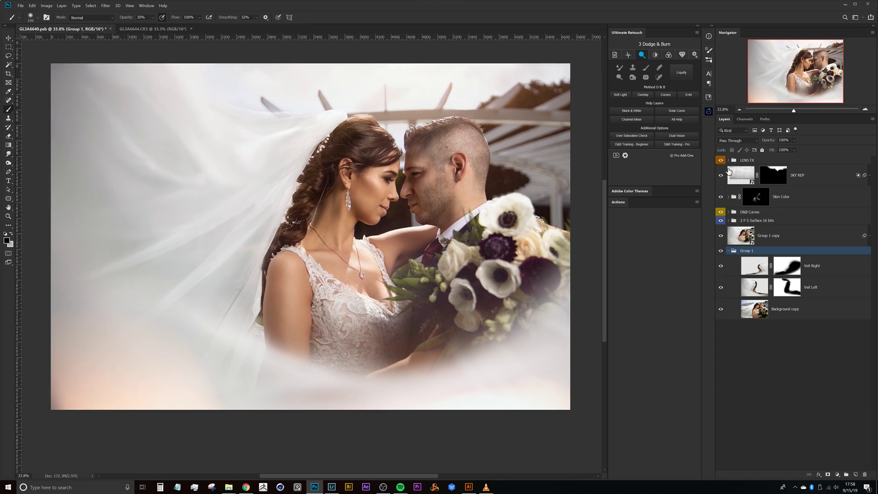
Hide the retouching layers, Group 1 copy, Veil Right and Veil Left, and select the Background copy layer
{"action": "left_click", "coordinate": [721, 161]}
{"action": "left_click", "coordinate": [721, 197]}
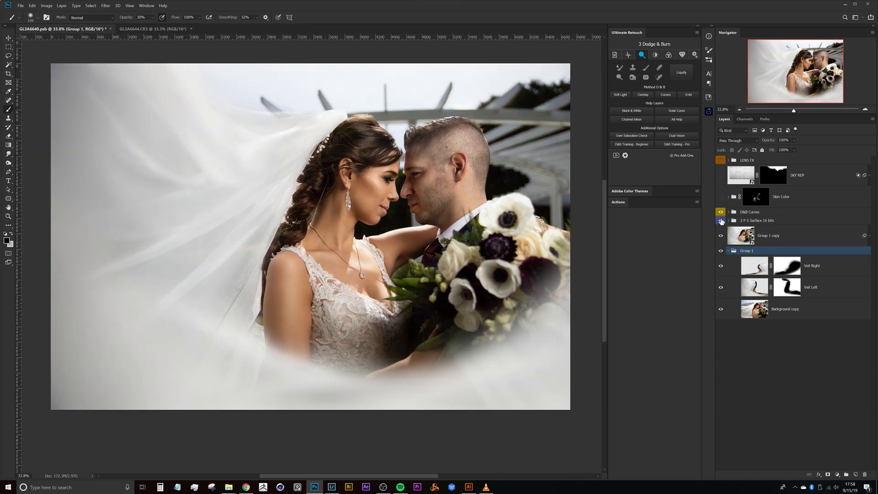
{"action": "left_click_drag", "start_coordinate": [721, 216], "coordinate": [722, 238]}
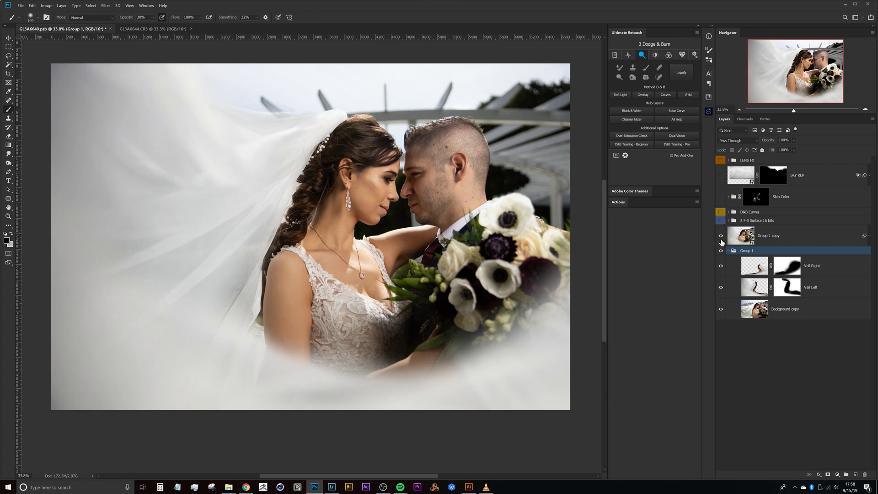
{"action": "left_click", "coordinate": [721, 267]}
{"action": "left_click", "coordinate": [722, 287]}
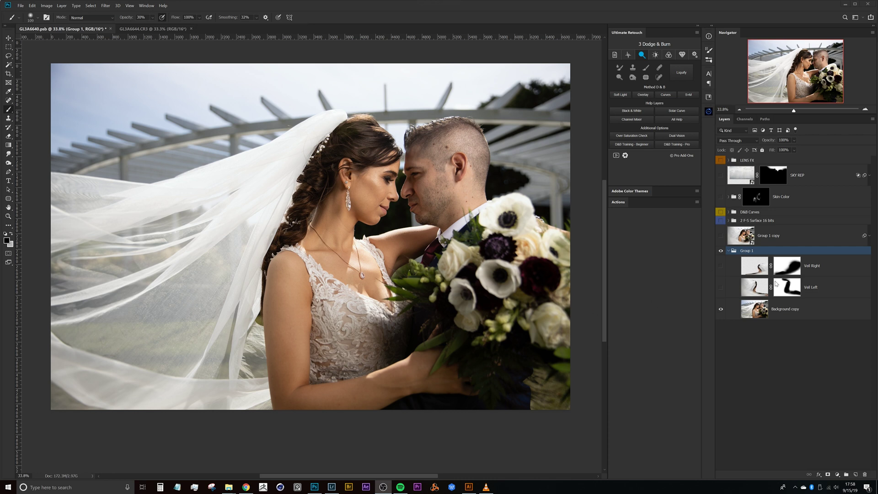
{"action": "left_click", "coordinate": [771, 315]}
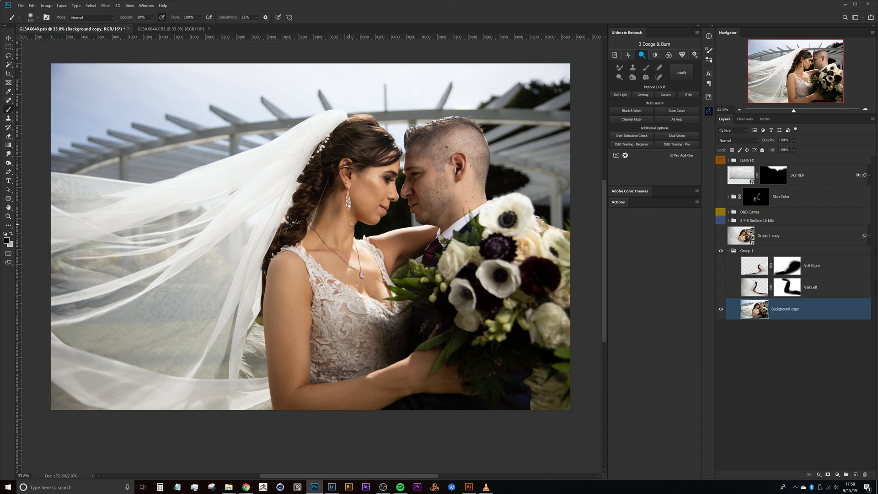
{"action": "left_click_drag", "start_coordinate": [357, 218], "coordinate": [352, 220]}
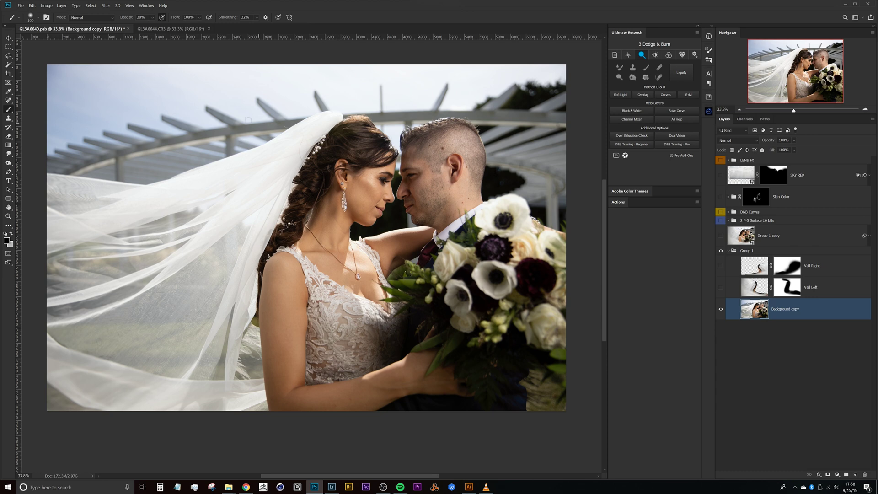
View the GL3A6644.CR3 source photo, and compare GL3A6640.psb with and without the Group 1 copy layer
{"action": "left_click", "coordinate": [169, 29]}
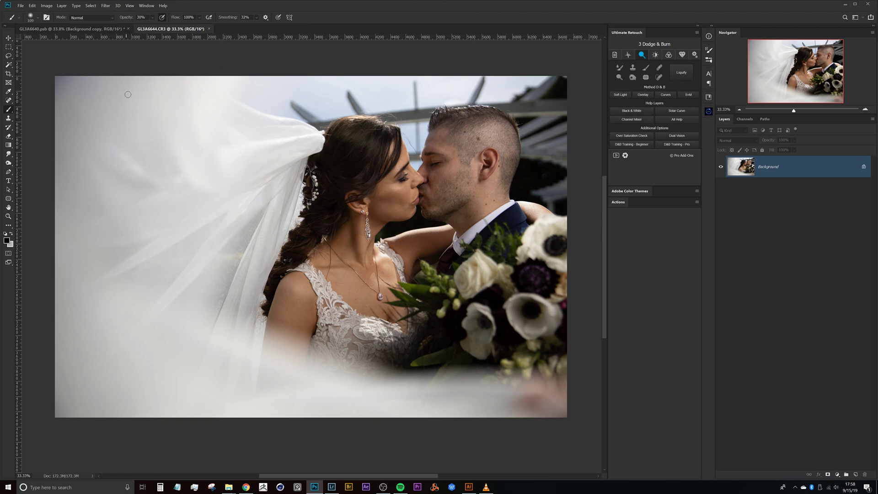
{"action": "left_click", "coordinate": [107, 30]}
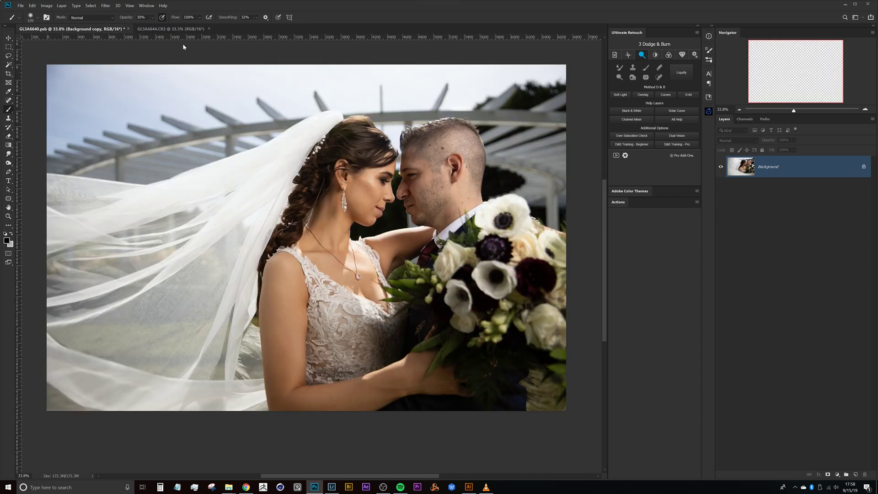
{"action": "left_click", "coordinate": [720, 235]}
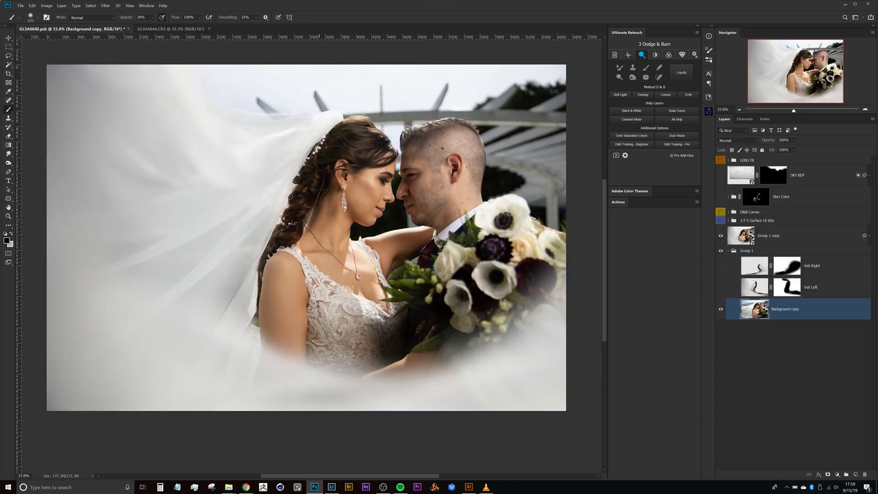
{"action": "left_click", "coordinate": [721, 235]}
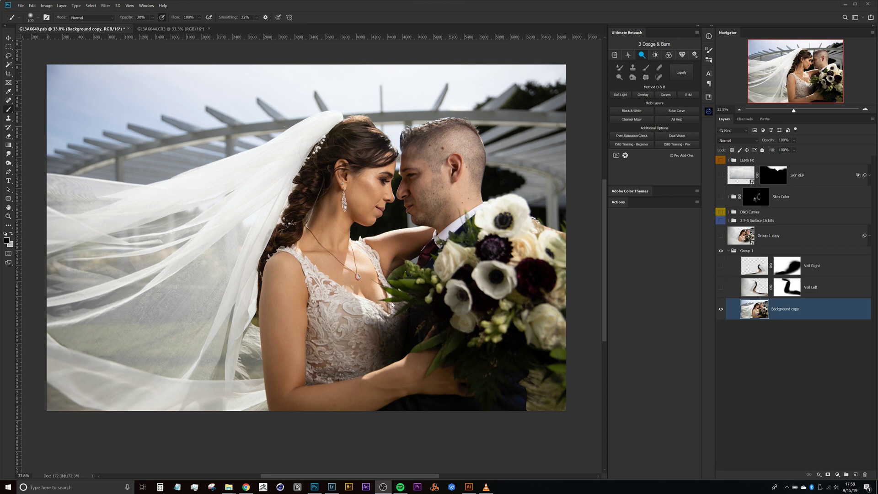
Show Veil Left and Veil Right over the background copy one after the other to examine what each adds
{"action": "left_click", "coordinate": [764, 309]}
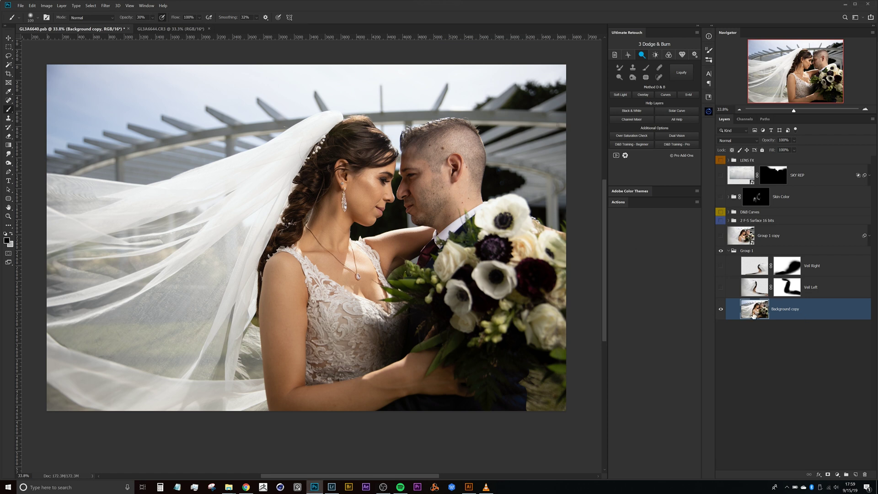
{"action": "left_click", "coordinate": [735, 291]}
{"action": "left_click", "coordinate": [721, 288]}
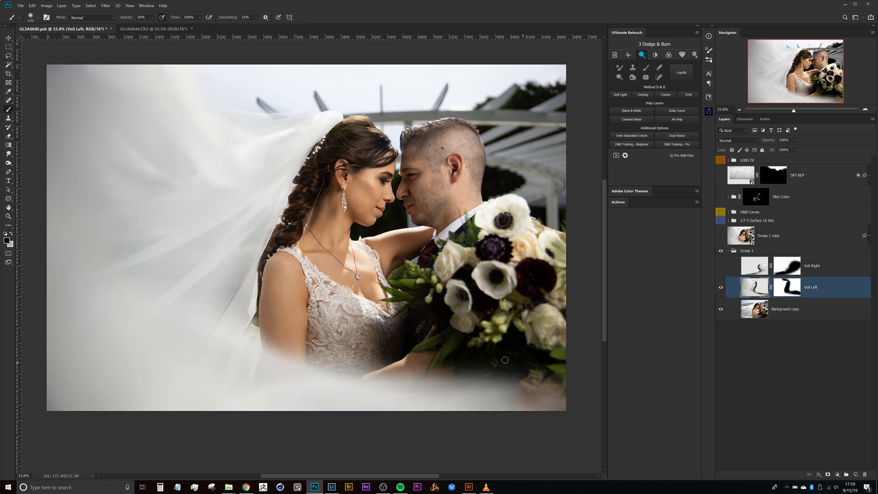
{"action": "left_click", "coordinate": [720, 266]}
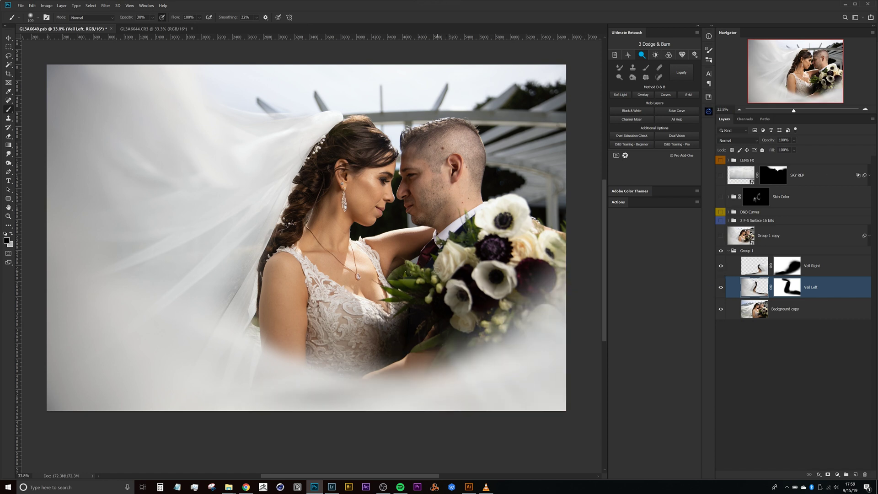
{"action": "left_click", "coordinate": [734, 269]}
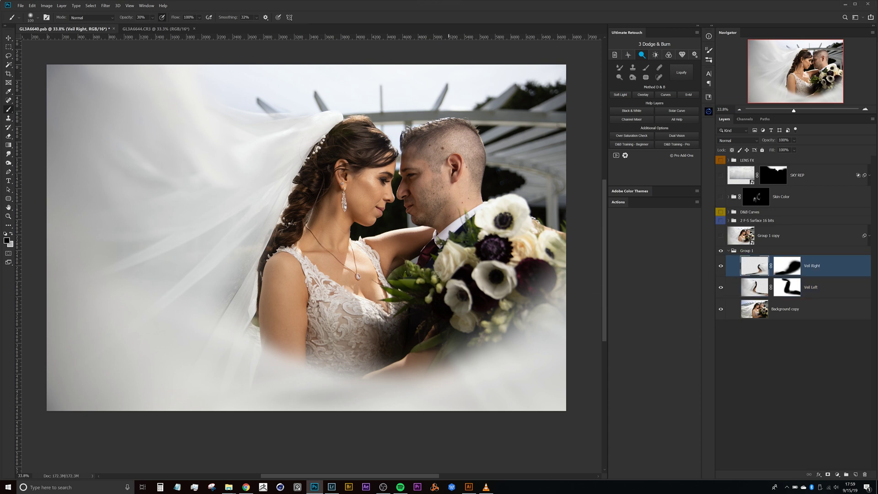
{"action": "left_click", "coordinate": [722, 267]}
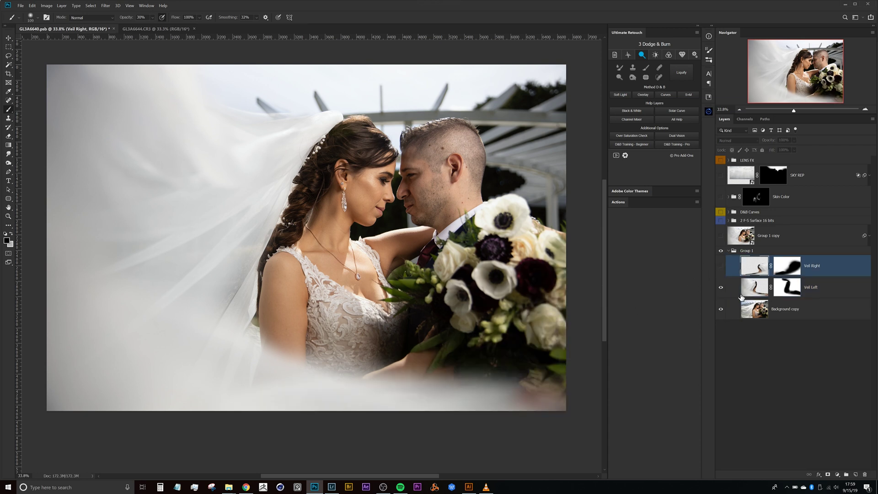
{"action": "left_click", "coordinate": [754, 287]}
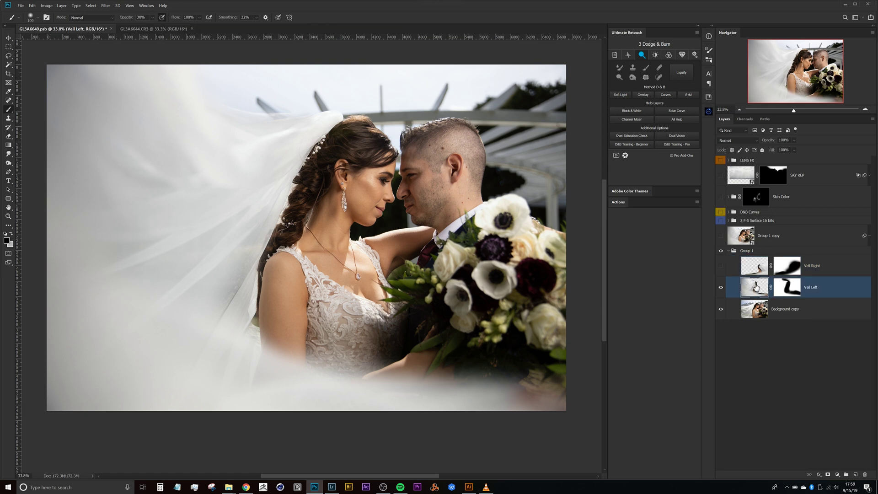
Lasso the veil from above the bride's head down her back and along the lower edge in GL3A6644.CR3
{"action": "left_click", "coordinate": [170, 29]}
{"action": "key", "text": "l"}
{"action": "mouse_move", "coordinate": [345, 95]}
{"action": "left_mouse_down"}
{"action": "mouse_move", "coordinate": [209, 59]}
{"action": "mouse_move", "coordinate": [27, 152]}
{"action": "mouse_move", "coordinate": [28, 340]}
{"action": "mouse_move", "coordinate": [283, 441]}
{"action": "mouse_move", "coordinate": [514, 446]}
{"action": "mouse_move", "coordinate": [579, 387]}
{"action": "mouse_move", "coordinate": [358, 347]}
{"action": "mouse_move", "coordinate": [275, 320]}
{"action": "mouse_move", "coordinate": [272, 263]}
{"action": "mouse_move", "coordinate": [326, 136]}
{"action": "mouse_move", "coordinate": [318, 86]}
{"action": "mouse_move", "coordinate": [310, 92]}
{"action": "left_mouse_up"}
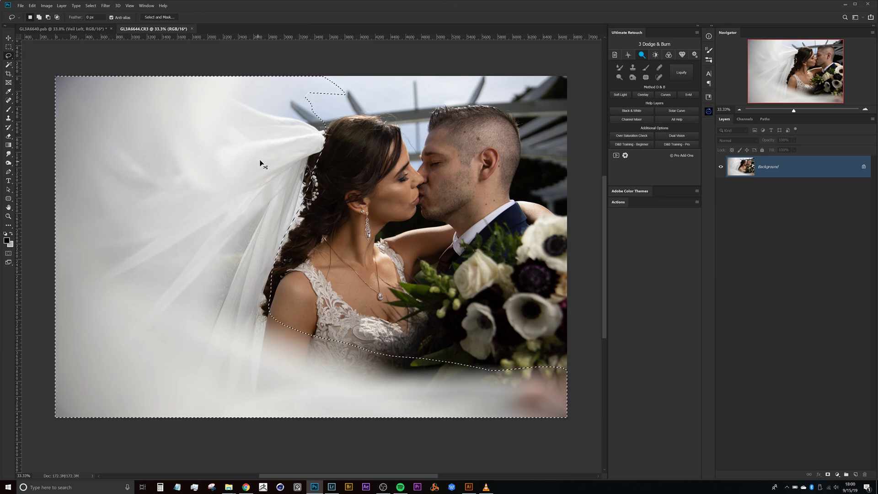
Hide Veil Left in GL3A6640.psb and bring the selected veil in as a new layer above it
{"action": "left_click", "coordinate": [94, 29]}
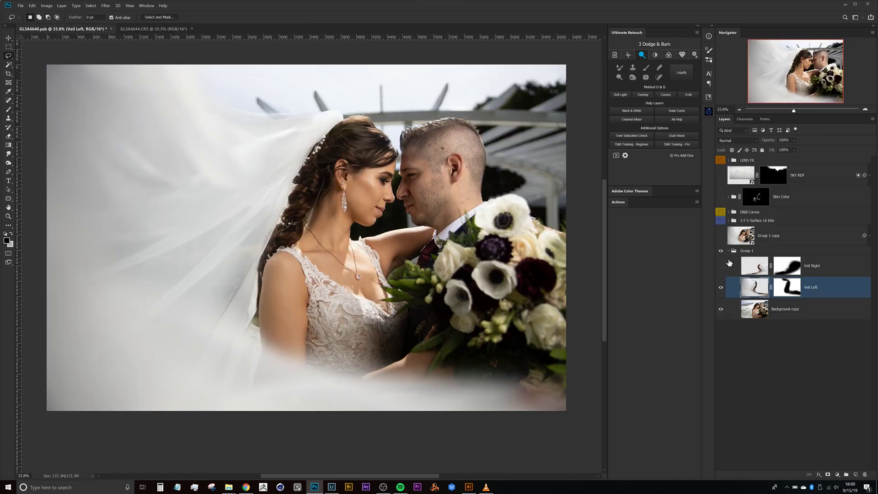
{"action": "left_click", "coordinate": [721, 287]}
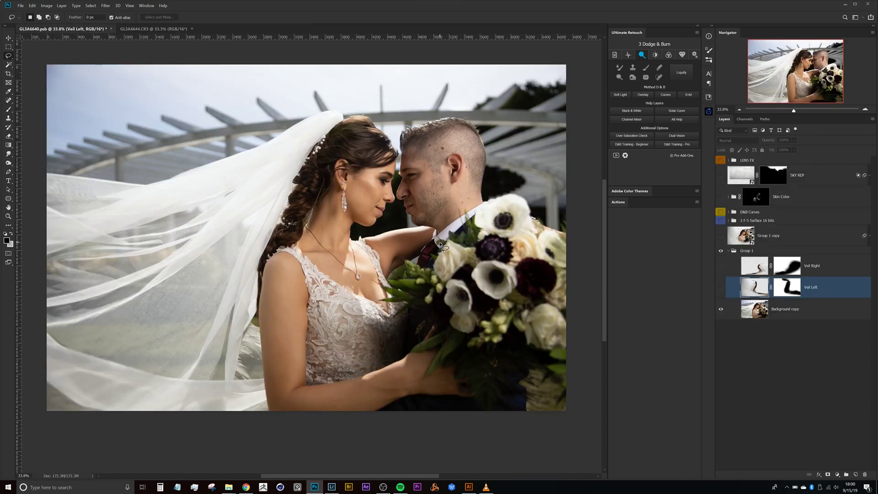
{"action": "key", "text": "ctrl+j"}
{"action": "mouse_move", "coordinate": [437, 236]}
{"action": "left_mouse_down"}
{"action": "mouse_move", "coordinate": [415, 231]}
{"action": "mouse_move", "coordinate": [432, 231]}
{"action": "left_mouse_up"}
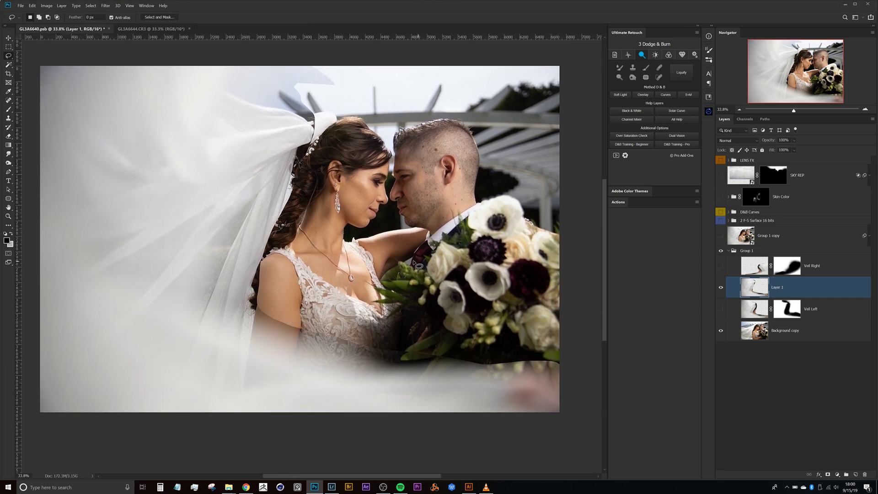
Compare the image with and without the new veil layer, and move that layer directly above Background copy
{"action": "left_click", "coordinate": [721, 288]}
{"action": "left_click_drag", "start_coordinate": [376, 188], "coordinate": [377, 206]}
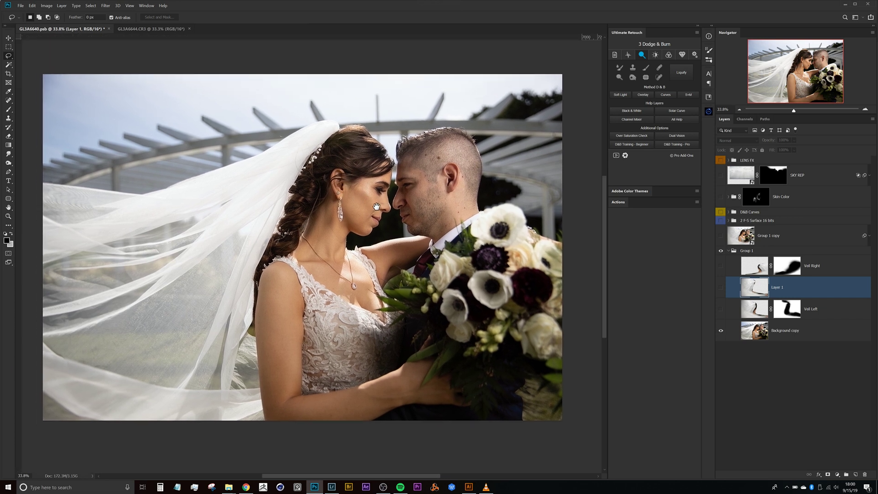
{"action": "left_click", "coordinate": [721, 290]}
{"action": "left_click_drag", "start_coordinate": [787, 292], "coordinate": [767, 315]}
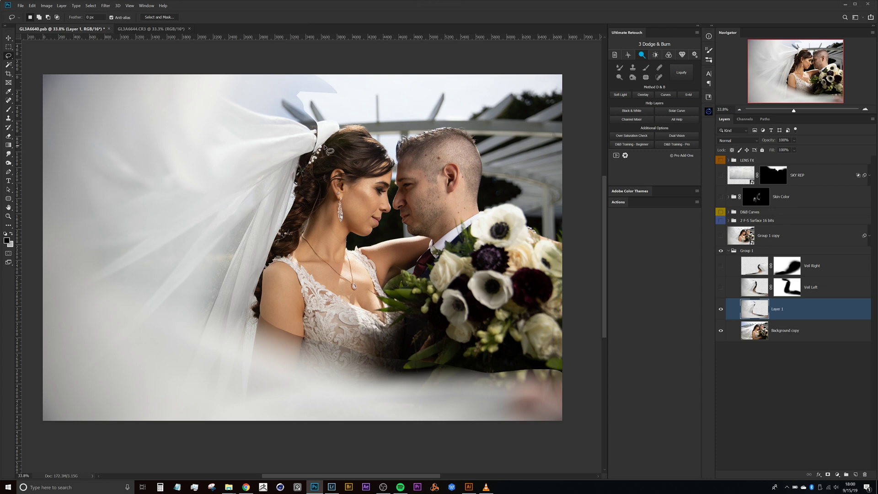
{"action": "left_click_drag", "start_coordinate": [387, 238], "coordinate": [382, 236]}
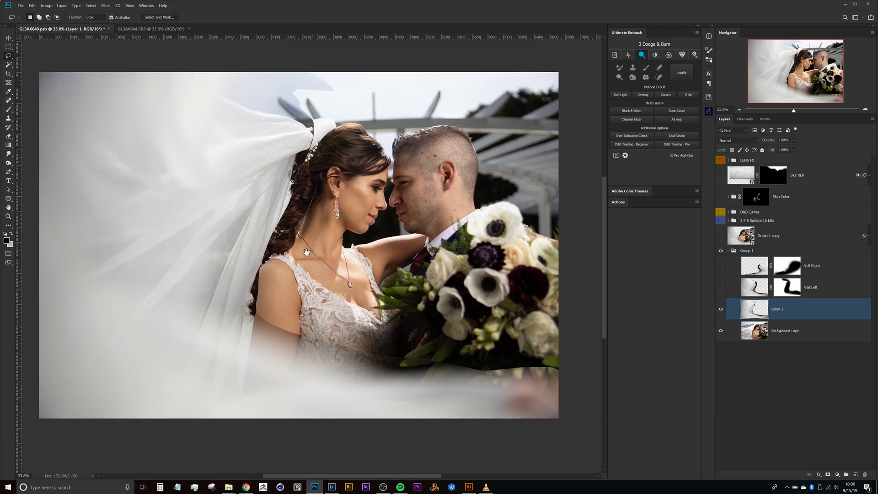
{"action": "left_click_drag", "start_coordinate": [325, 268], "coordinate": [326, 272]}
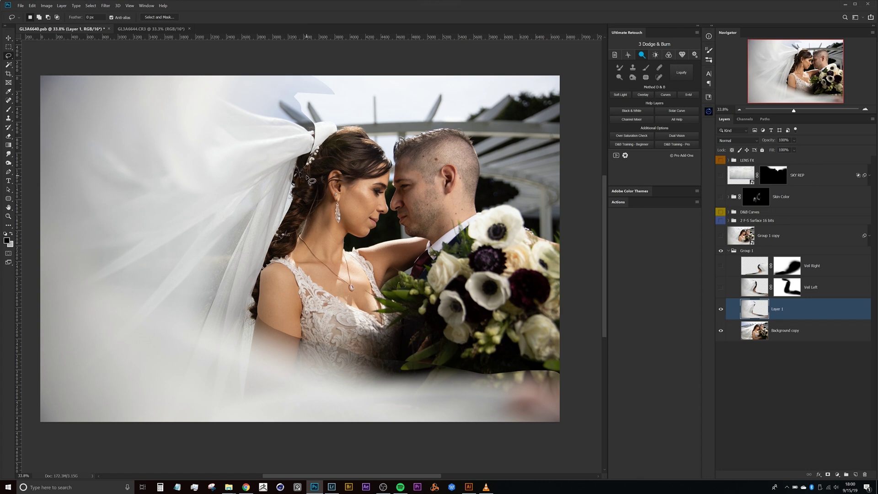
Try warping the new veil layer with Free Transform to fit it around the bride's head and hair
{"action": "key", "text": "ctrl+t"}
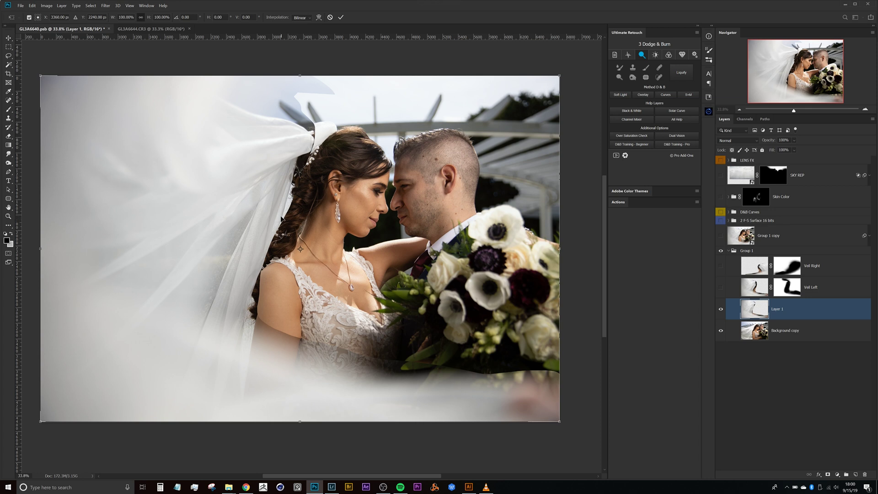
{"action": "right_click", "coordinate": [312, 170]}
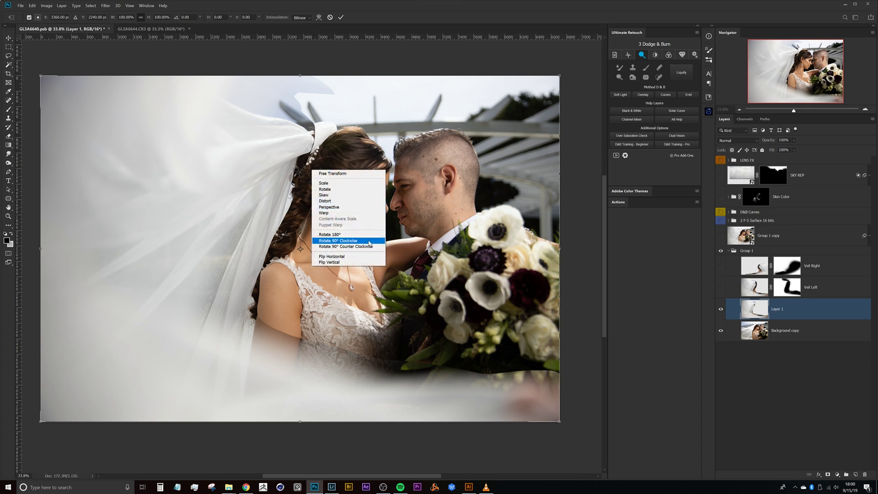
{"action": "left_click", "coordinate": [336, 213]}
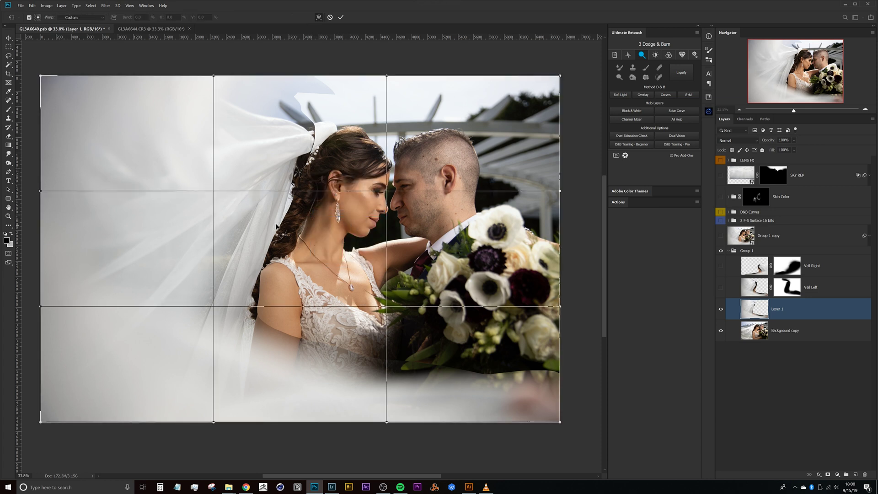
{"action": "left_click_drag", "start_coordinate": [270, 144], "coordinate": [275, 149]}
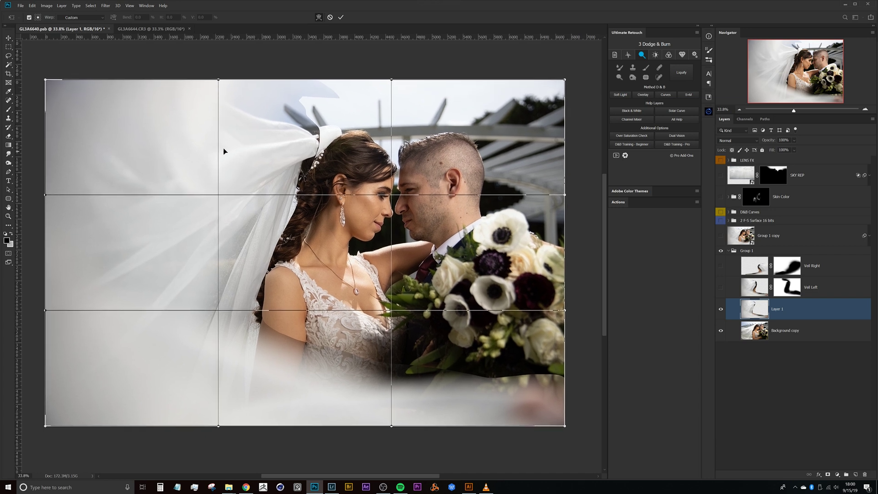
{"action": "left_click_drag", "start_coordinate": [218, 81], "coordinate": [237, 188]}
{"action": "left_click_drag", "start_coordinate": [239, 144], "coordinate": [221, 101]}
{"action": "left_click_drag", "start_coordinate": [316, 225], "coordinate": [320, 172]}
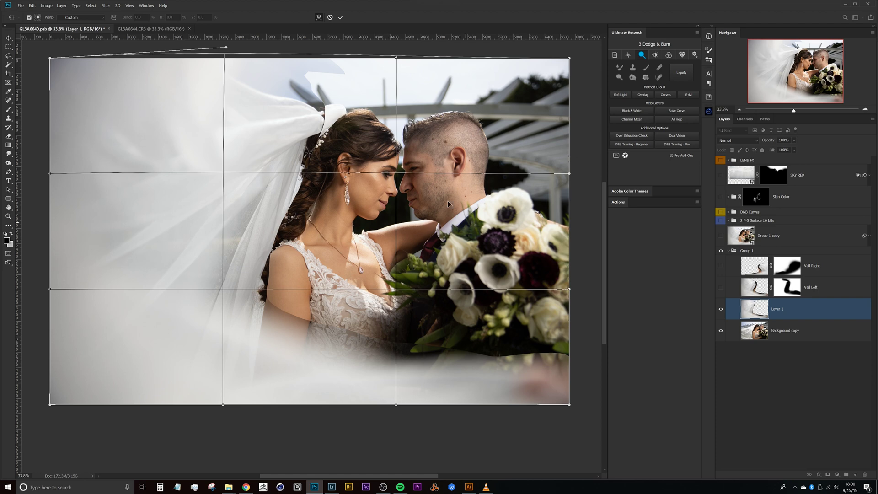
{"action": "left_click_drag", "start_coordinate": [397, 57], "coordinate": [245, 193]}
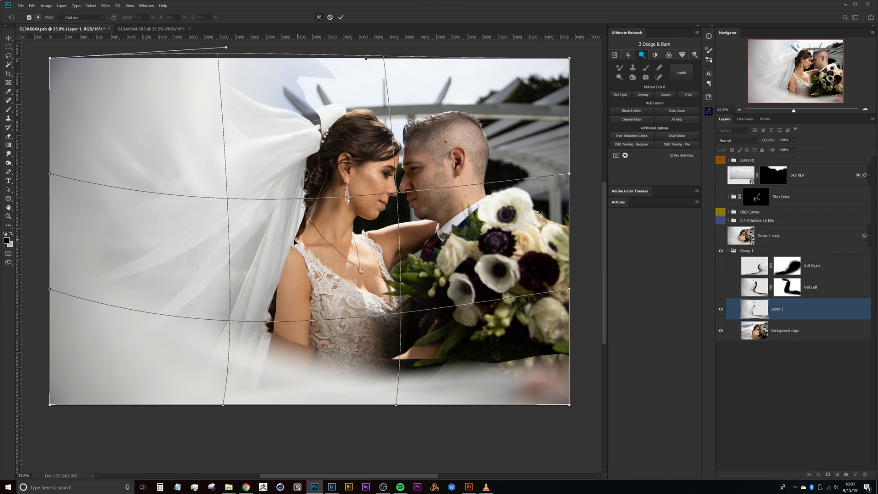
{"action": "key", "text": "Return"}
Delete the trial veil layer and show the finished Veil Left layer
{"action": "key", "text": "l"}
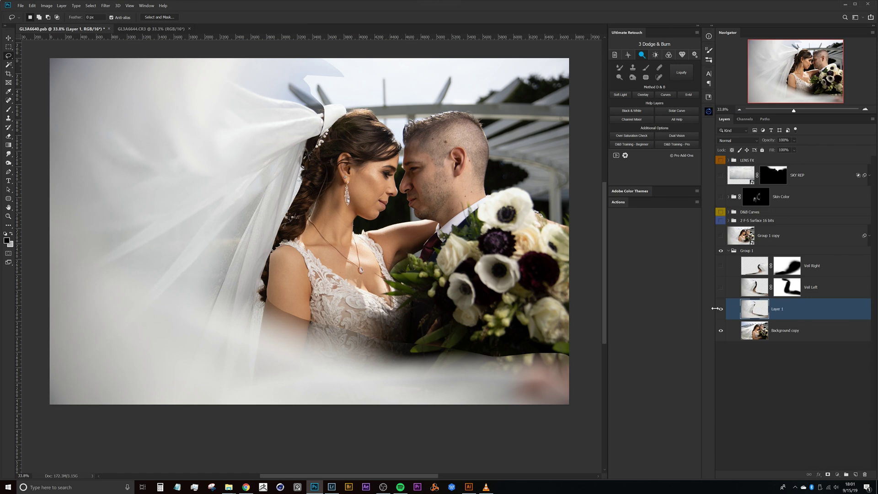
{"action": "key", "text": "Delete"}
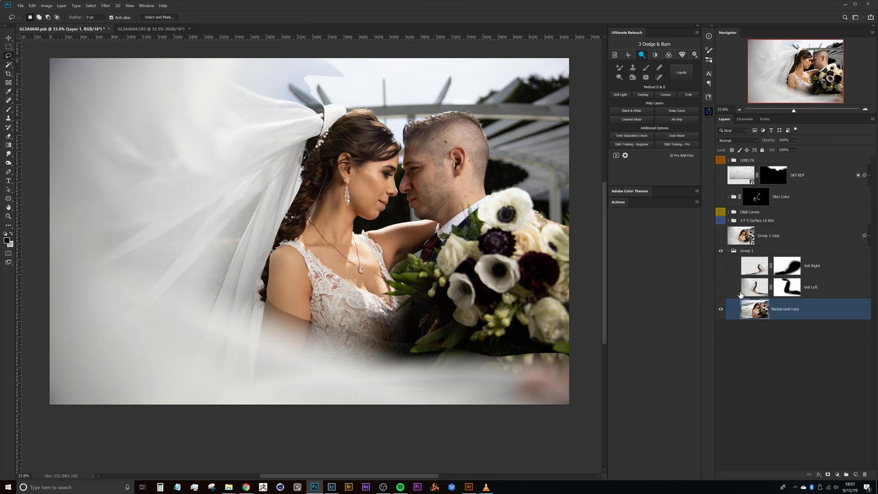
{"action": "left_click", "coordinate": [721, 287]}
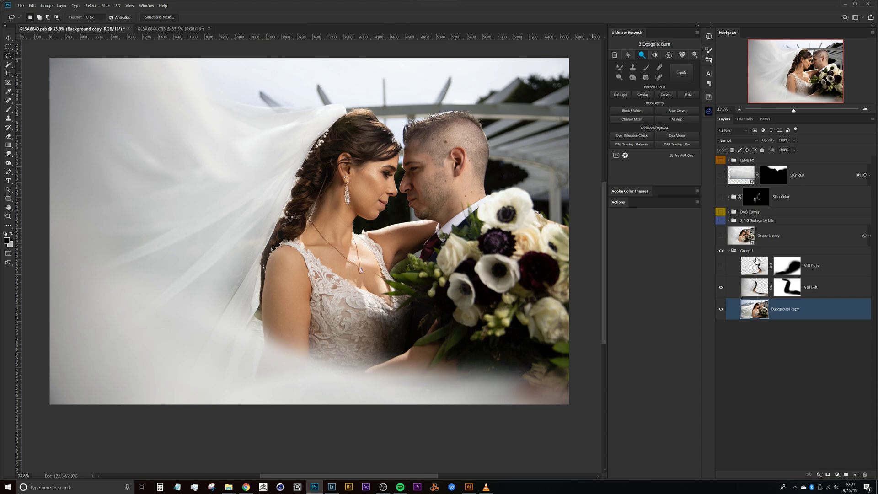
Examine the Veil Left layer mask on its own and return to the layer image
{"action": "left_click", "coordinate": [784, 285]}
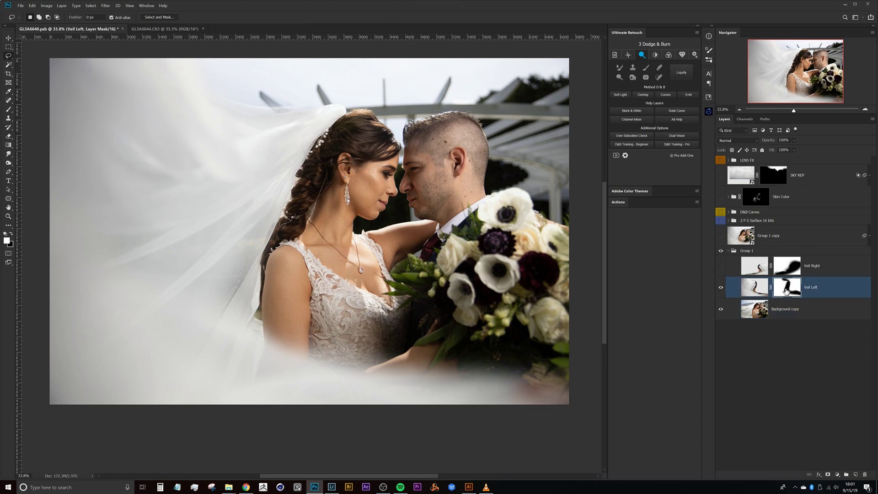
{"action": "left_click", "coordinate": [785, 291], "text": "alt"}
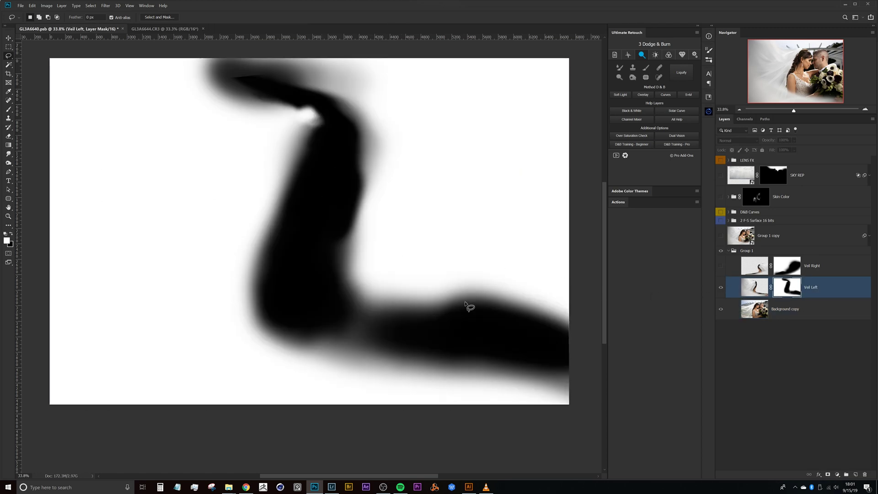
{"action": "left_click", "coordinate": [755, 282]}
Select and show the Veil Right layer, comparing the bouquet area with and without it
{"action": "left_click", "coordinate": [745, 268]}
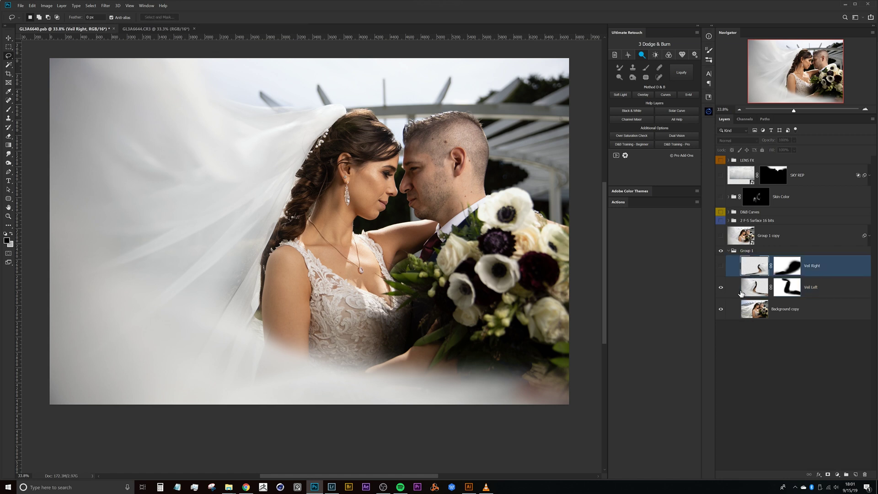
{"action": "left_click", "coordinate": [721, 268]}
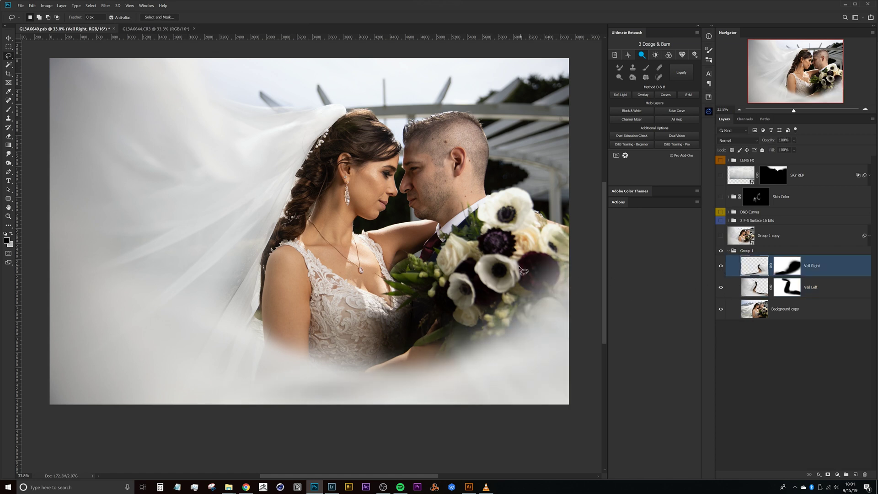
{"action": "left_click_drag", "start_coordinate": [522, 300], "coordinate": [516, 314]}
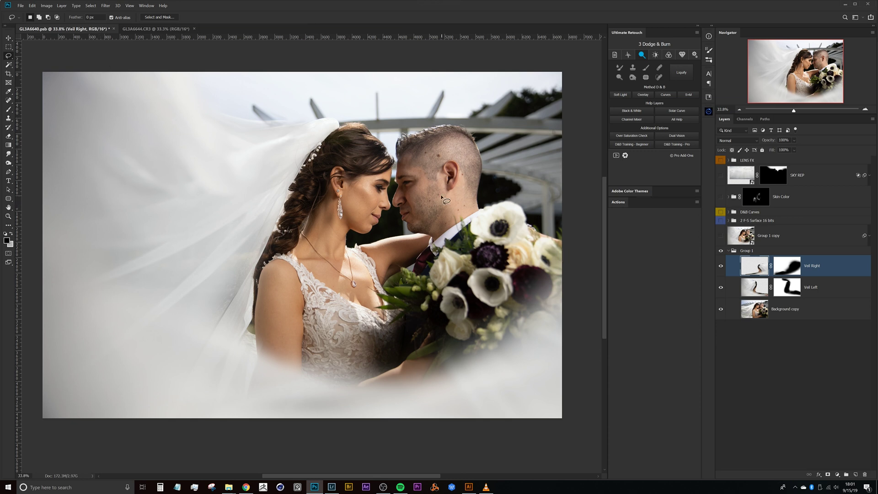
{"action": "left_click", "coordinate": [721, 266]}
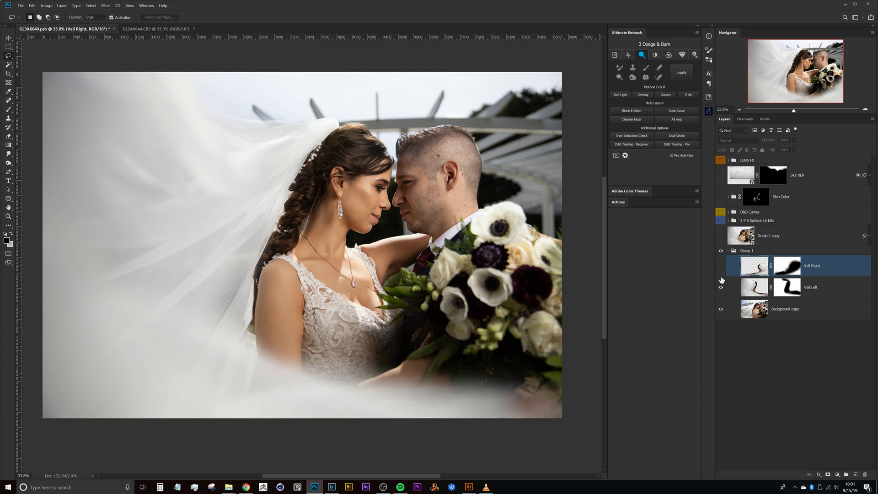
{"action": "left_click", "coordinate": [721, 266]}
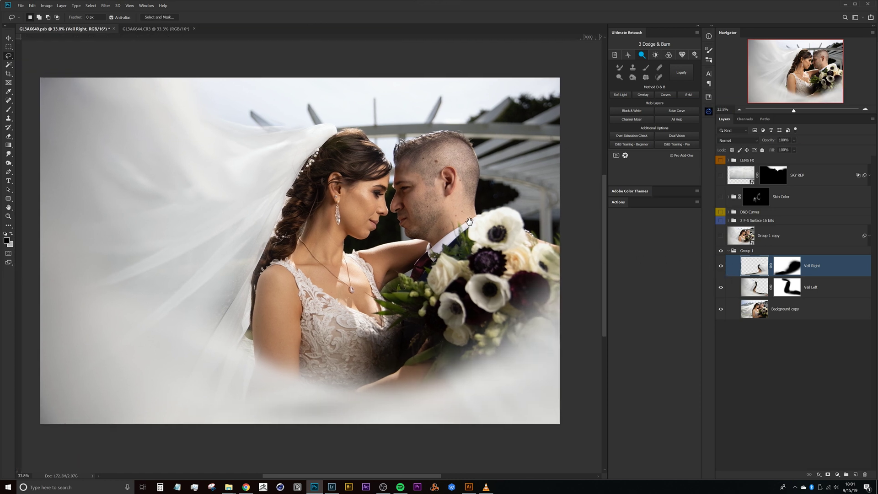
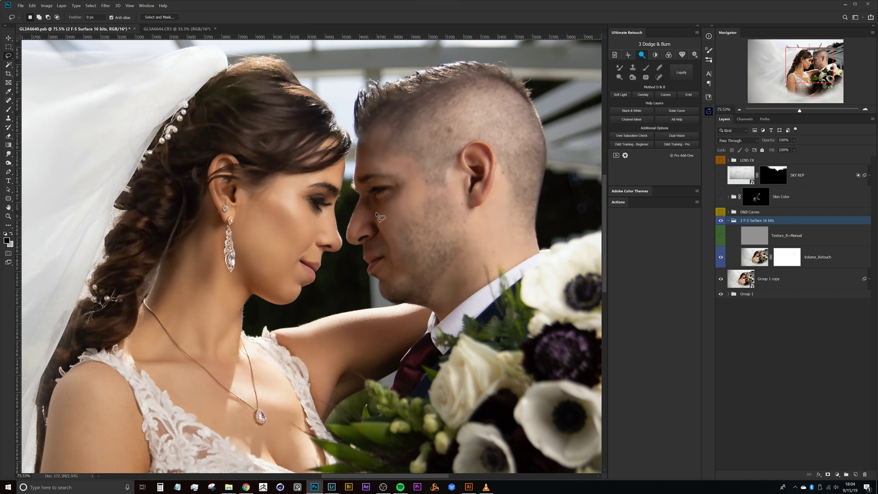
Inspect the couple's skin up close with the Texture_R+Manual layer hidden and shown
{"action": "left_click_drag", "start_coordinate": [398, 207], "coordinate": [404, 225]}
{"action": "left_click_drag", "start_coordinate": [337, 212], "coordinate": [375, 178]}
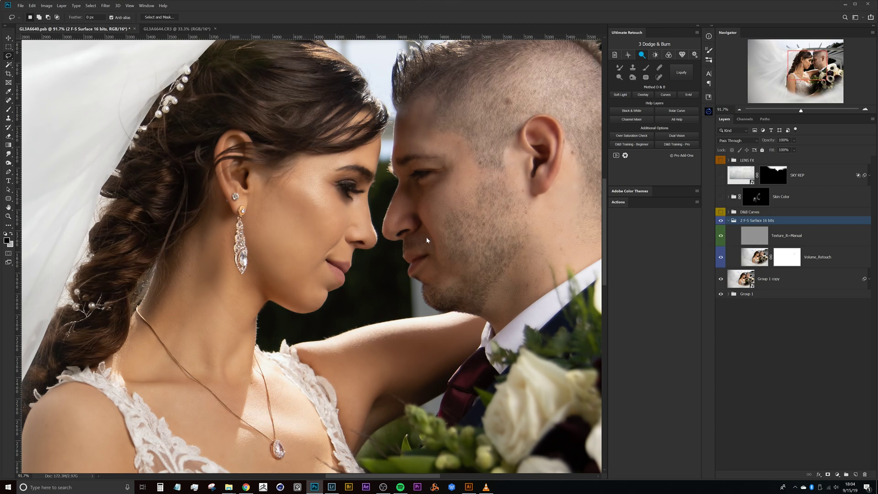
{"action": "scroll", "coordinate": [426, 240], "scroll_direction": "down", "scroll_amount": 4}
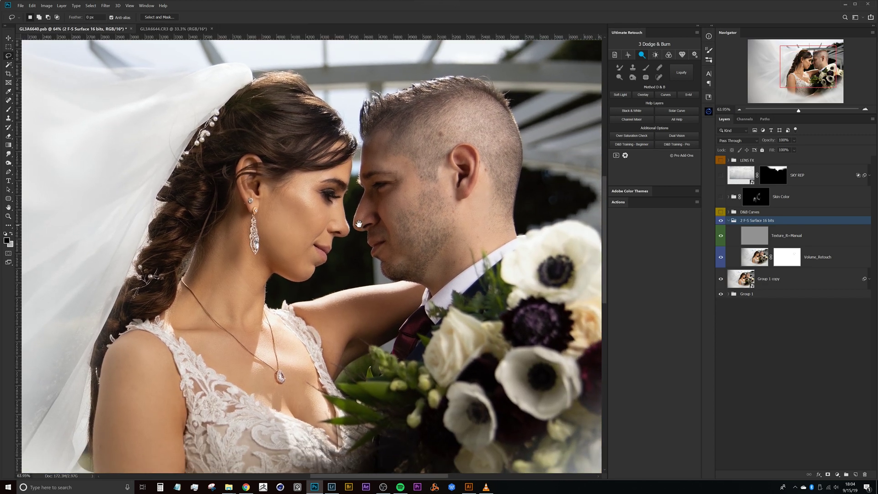
{"action": "left_click_drag", "start_coordinate": [441, 237], "coordinate": [434, 232]}
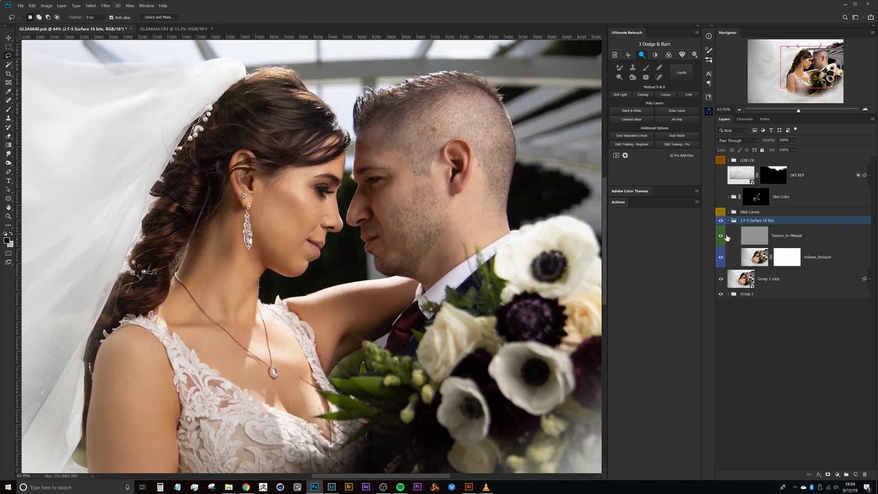
{"action": "left_click_drag", "start_coordinate": [421, 222], "coordinate": [437, 213]}
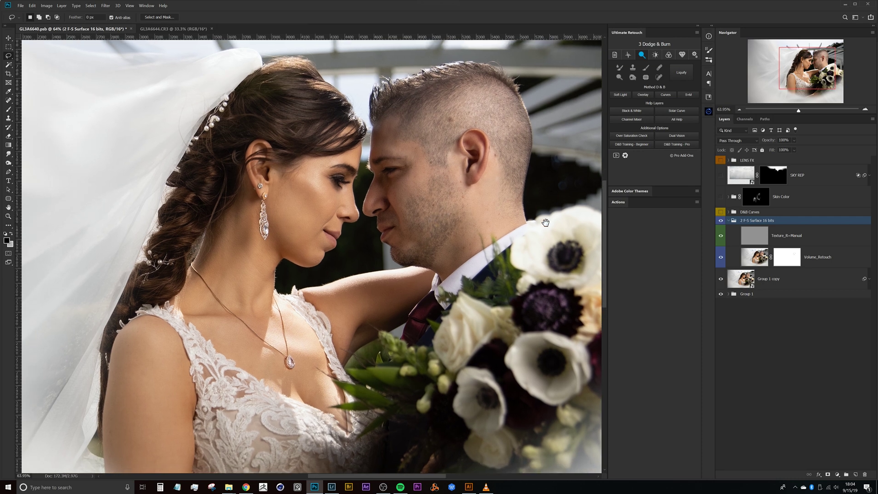
Select the Volume_Retouch layer and examine the smoothed skin tones with the Texture_R+Manual layer hidden
{"action": "left_click", "coordinate": [730, 260]}
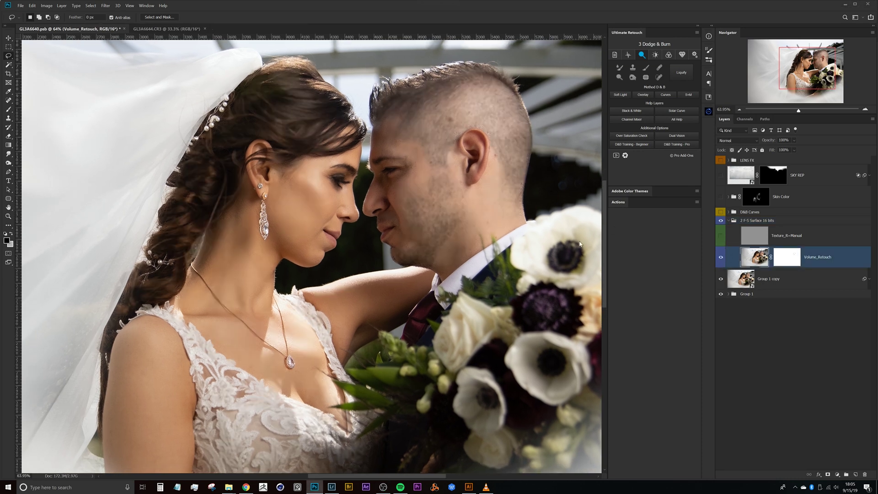
{"action": "left_click_drag", "start_coordinate": [362, 237], "coordinate": [392, 198]}
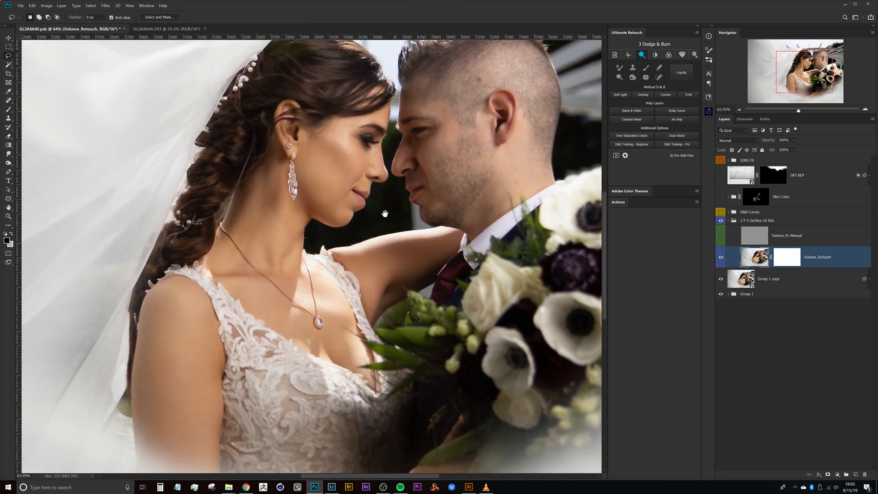
{"action": "left_click_drag", "start_coordinate": [367, 233], "coordinate": [334, 259]}
{"action": "left_click_drag", "start_coordinate": [426, 201], "coordinate": [444, 217]}
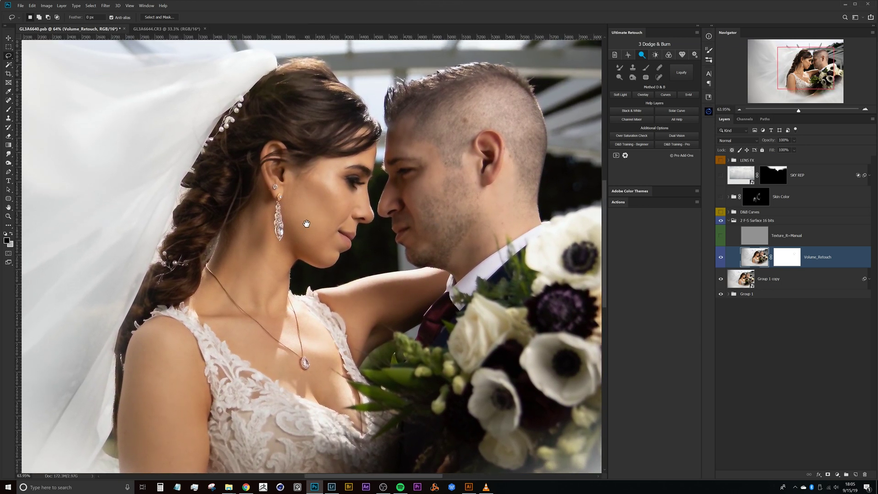
{"action": "key", "text": "ctrl+alt+f"}
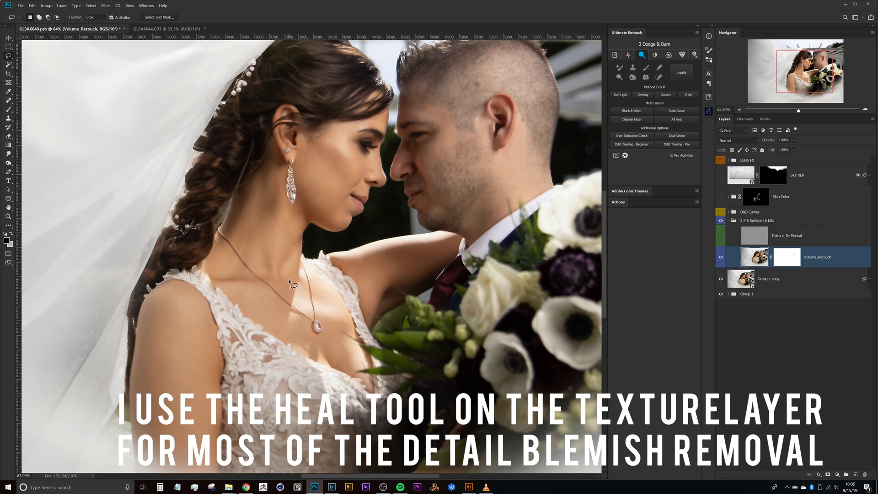
{"action": "left_click_drag", "start_coordinate": [368, 201], "coordinate": [314, 220]}
{"action": "left_click_drag", "start_coordinate": [366, 213], "coordinate": [371, 194]}
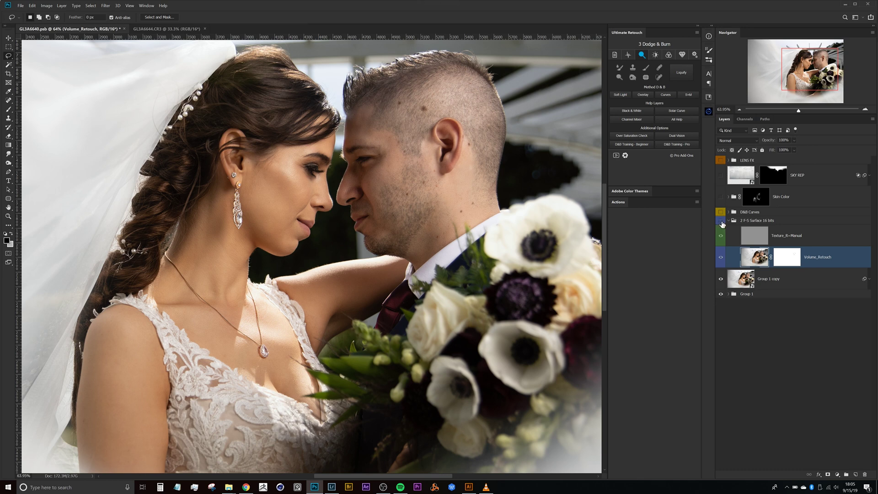
Compare the faces up close with the 2 F-S Surface 16 bits group hidden and shown
{"action": "scroll", "coordinate": [348, 213], "scroll_direction": "up", "scroll_amount": 8}
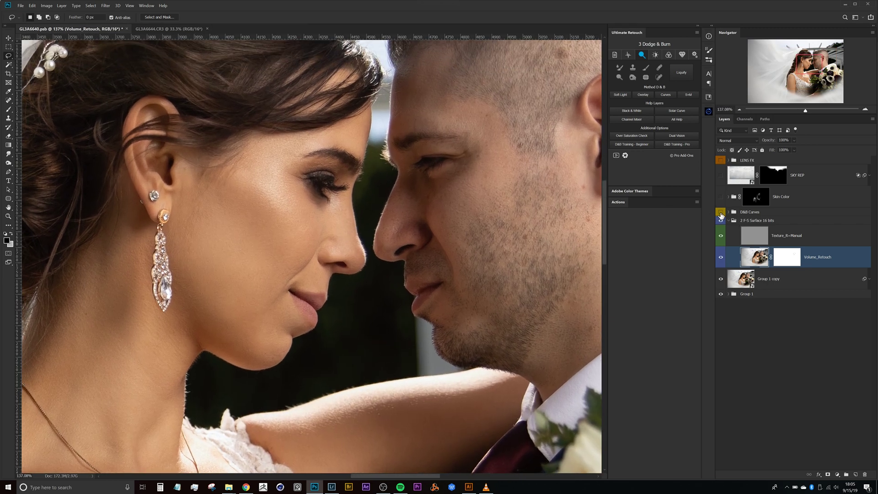
{"action": "left_click", "coordinate": [721, 213]}
{"action": "left_click", "coordinate": [721, 222]}
{"action": "left_click", "coordinate": [722, 224]}
{"action": "left_click", "coordinate": [721, 222]}
{"action": "left_click", "coordinate": [721, 223]}
{"action": "left_click", "coordinate": [721, 223]}
{"action": "scroll", "coordinate": [508, 242], "scroll_direction": "down", "scroll_amount": 6}
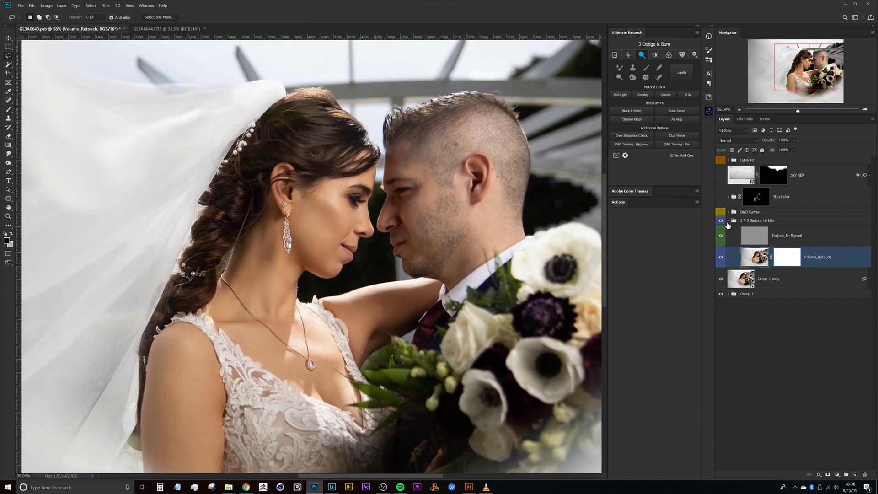
Collapse the 2 F-S Surface 16 bits group, then expand the D&B Curves group and make it visible
{"action": "left_click", "coordinate": [728, 221]}
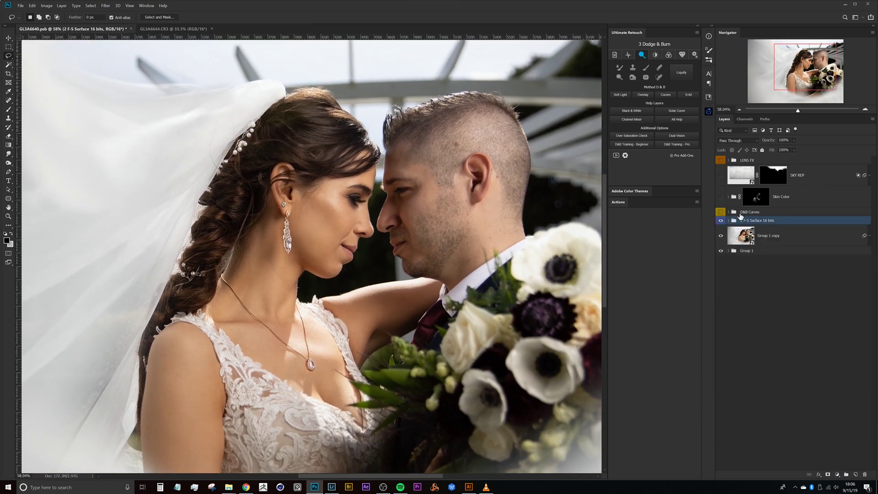
{"action": "left_click", "coordinate": [728, 212]}
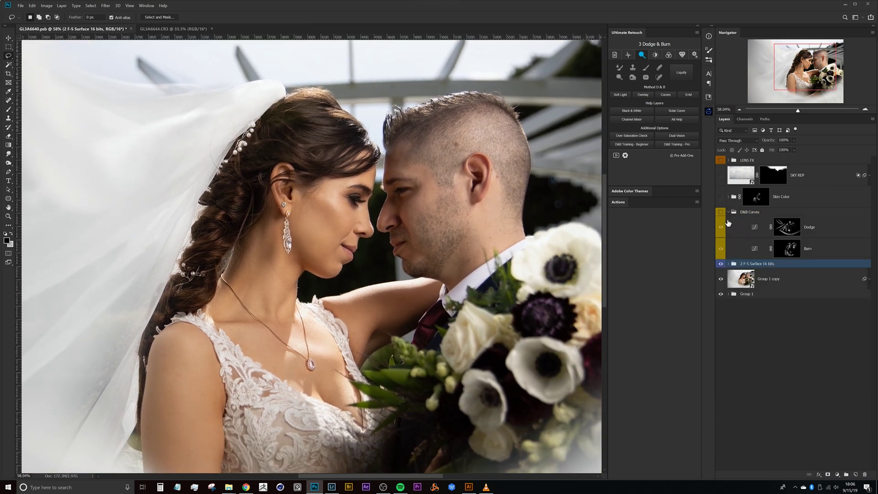
{"action": "left_click", "coordinate": [720, 213]}
{"action": "left_click_drag", "start_coordinate": [463, 240], "coordinate": [427, 237]}
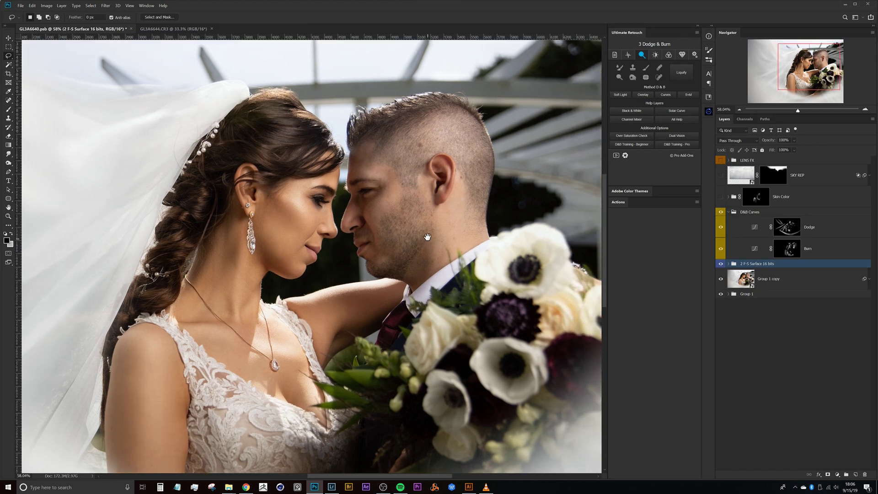
{"action": "scroll", "coordinate": [428, 237], "scroll_direction": "down", "scroll_amount": 6}
{"action": "mouse_move", "coordinate": [391, 209]}
{"action": "left_mouse_down"}
{"action": "mouse_move", "coordinate": [358, 209]}
{"action": "mouse_move", "coordinate": [383, 218]}
{"action": "left_mouse_up"}
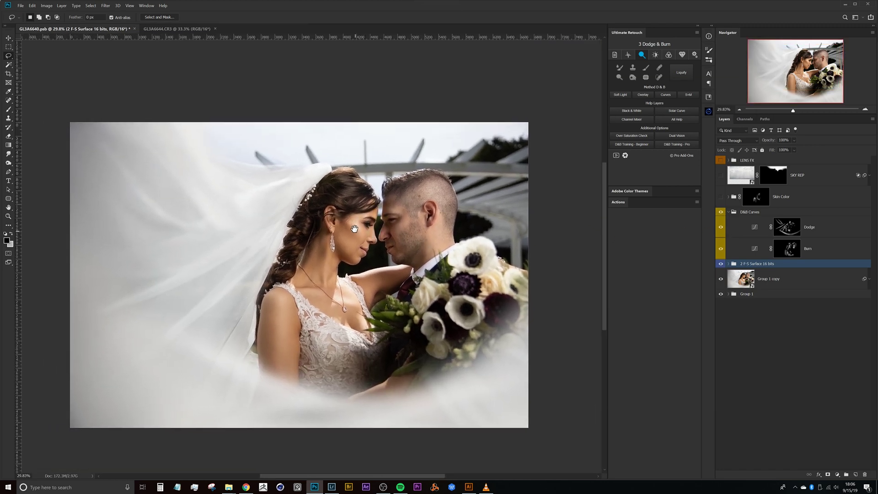
{"action": "scroll", "coordinate": [410, 228], "scroll_direction": "up", "scroll_amount": 2}
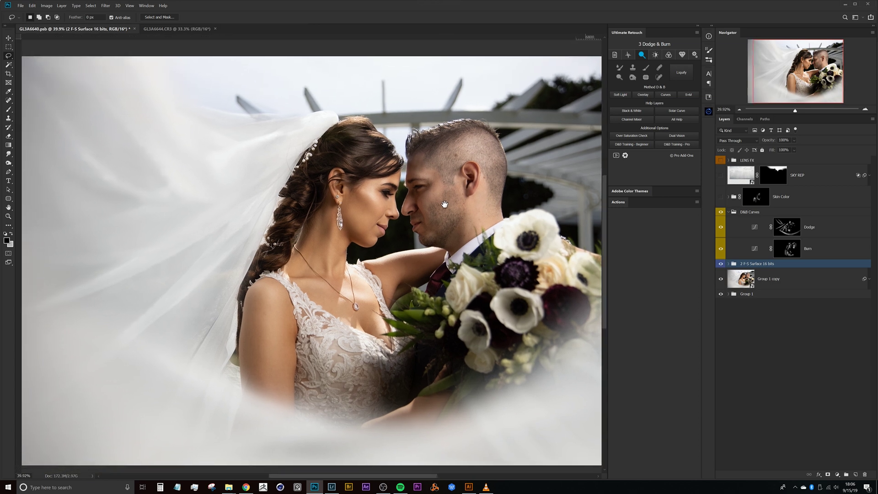
Select the Dodge and Burn masks in turn and view the retouching tools for Frequency Separation and Dodge & Burn
{"action": "left_click", "coordinate": [785, 228]}
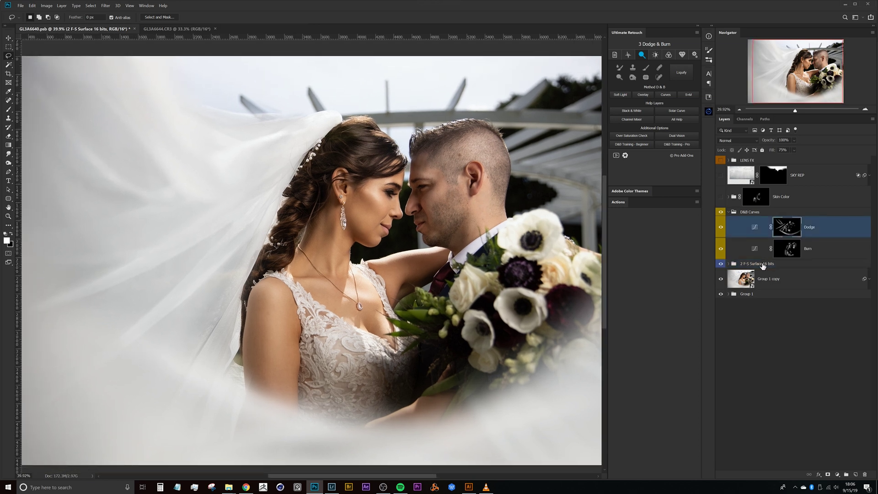
{"action": "left_click", "coordinate": [785, 250]}
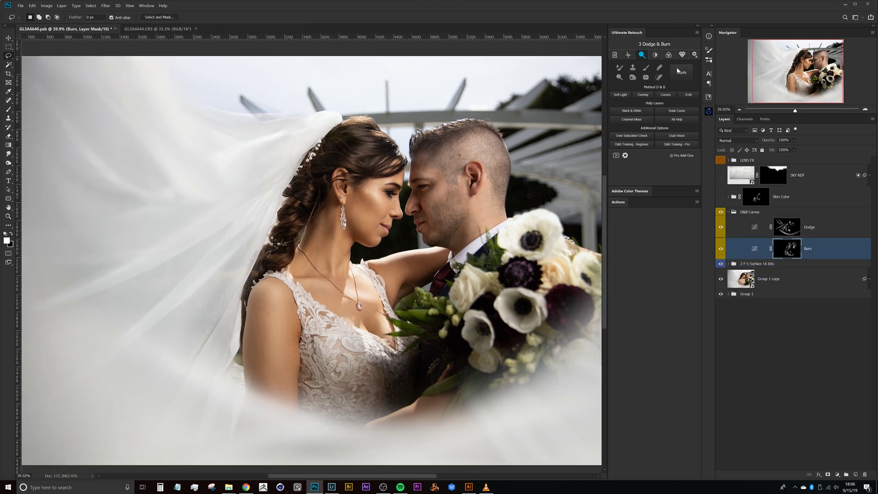
{"action": "left_click", "coordinate": [628, 54]}
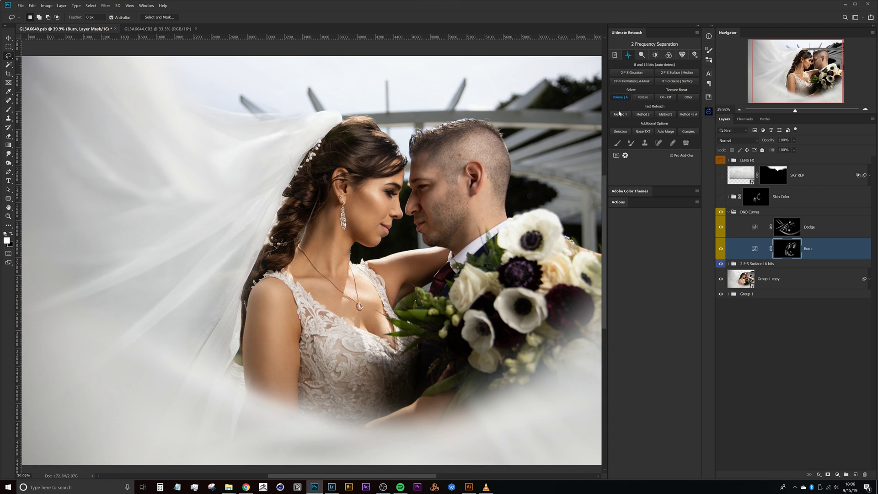
{"action": "left_click", "coordinate": [641, 54]}
{"action": "left_click", "coordinate": [628, 55]}
{"action": "left_click", "coordinate": [642, 54]}
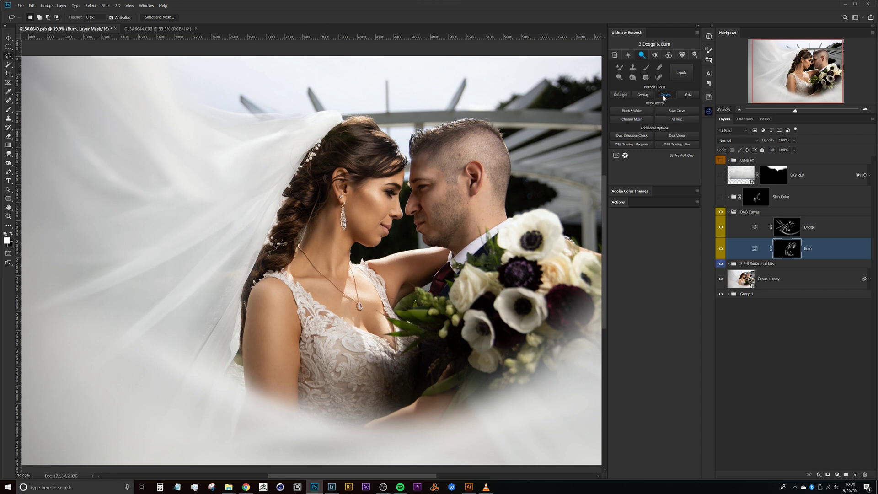
Examine the curve settings of the Burn and Dodge adjustment layers, ending on the Burn layer's mask
{"action": "double_click", "coordinate": [755, 250]}
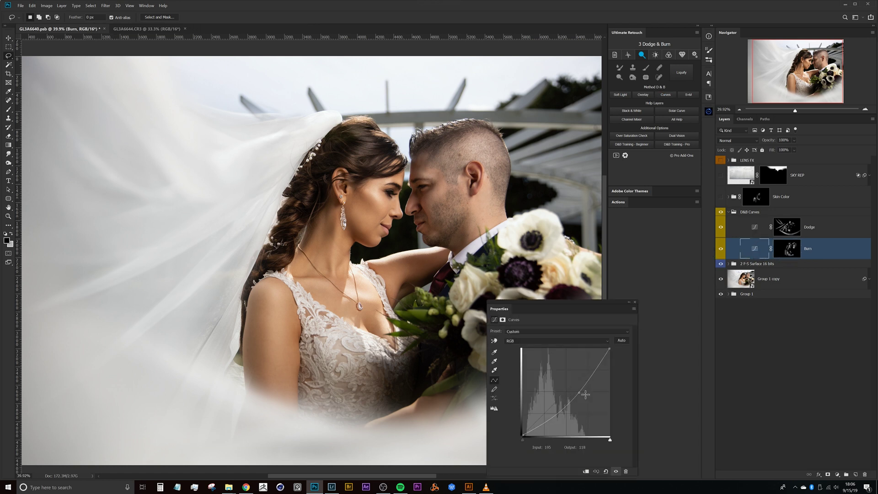
{"action": "left_click", "coordinate": [754, 228]}
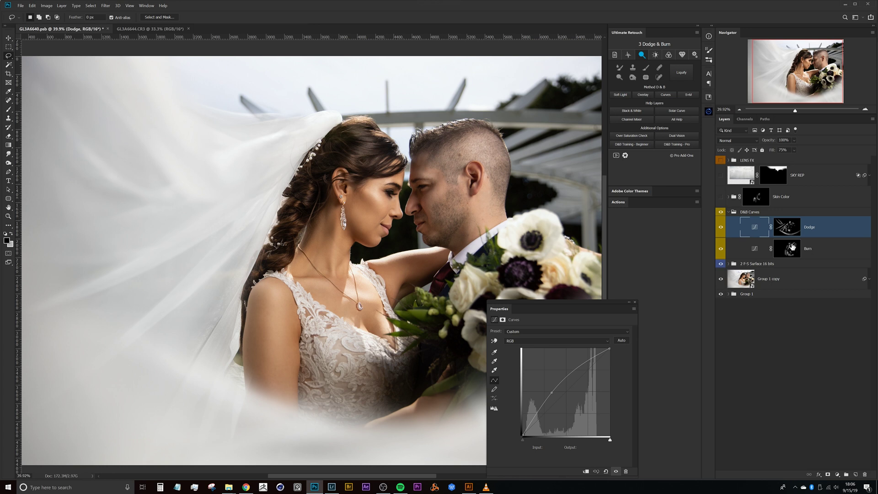
{"action": "left_click", "coordinate": [754, 249]}
{"action": "left_click", "coordinate": [784, 254]}
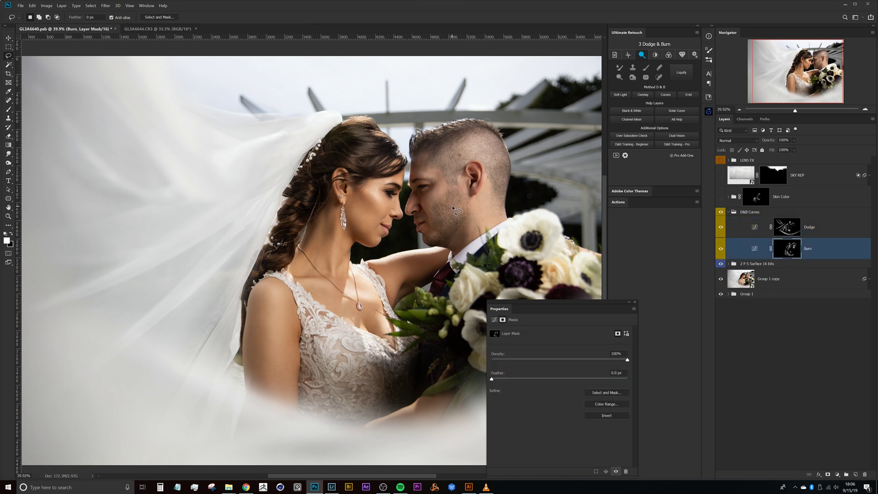
Select the D&B Curves group and compare the whole portrait with the group repeatedly hidden and shown
{"action": "scroll", "coordinate": [456, 211], "scroll_direction": "down", "scroll_amount": 4}
{"action": "left_click", "coordinate": [732, 212]}
{"action": "left_click", "coordinate": [721, 213]}
{"action": "left_click", "coordinate": [721, 213]}
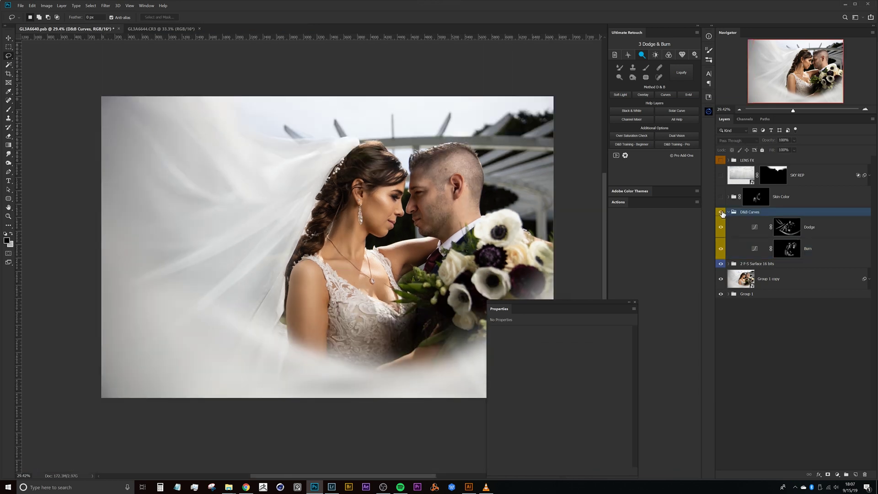
{"action": "left_click", "coordinate": [721, 213]}
{"action": "left_click", "coordinate": [721, 213]}
{"action": "left_click", "coordinate": [722, 214]}
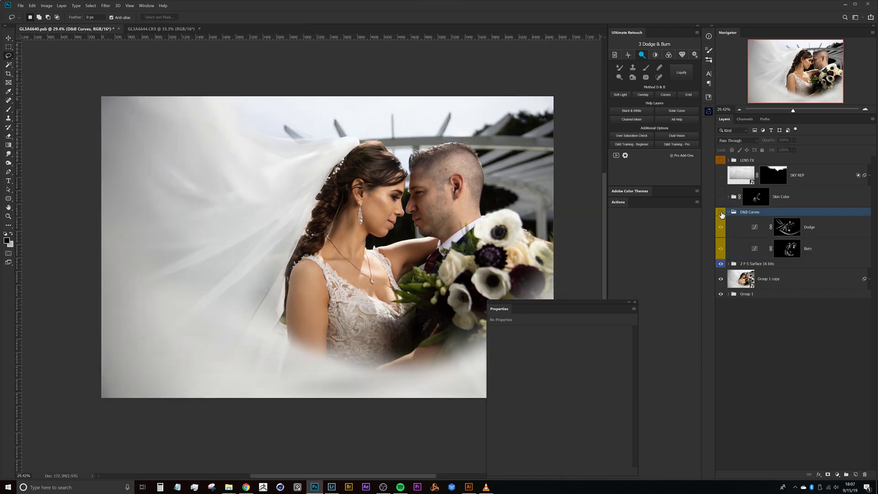
{"action": "left_click", "coordinate": [722, 213]}
{"action": "left_click", "coordinate": [721, 213]}
{"action": "left_click", "coordinate": [721, 213]}
{"action": "left_click", "coordinate": [721, 213]}
{"action": "left_click", "coordinate": [721, 213]}
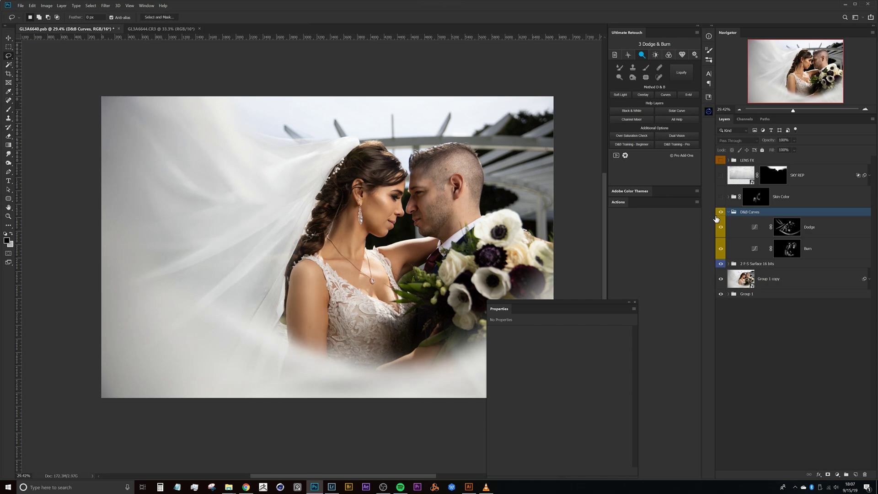
Inspect the dodge and burn shading up close on the bride's and groom's faces
{"action": "left_click_drag", "start_coordinate": [408, 215], "coordinate": [372, 224]}
{"action": "scroll", "coordinate": [367, 222], "scroll_direction": "up", "scroll_amount": 6}
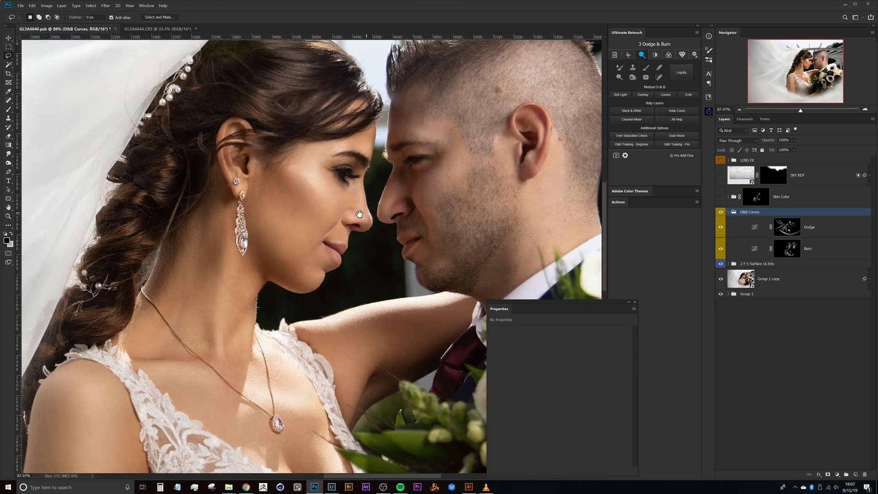
{"action": "left_click_drag", "start_coordinate": [320, 199], "coordinate": [363, 223]}
{"action": "left_click_drag", "start_coordinate": [532, 174], "coordinate": [457, 171]}
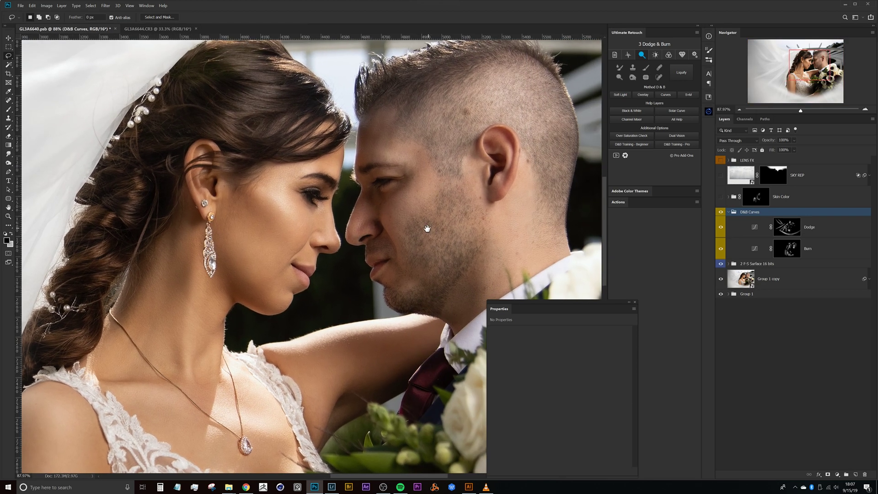
{"action": "scroll", "coordinate": [430, 226], "scroll_direction": "down", "scroll_amount": 5}
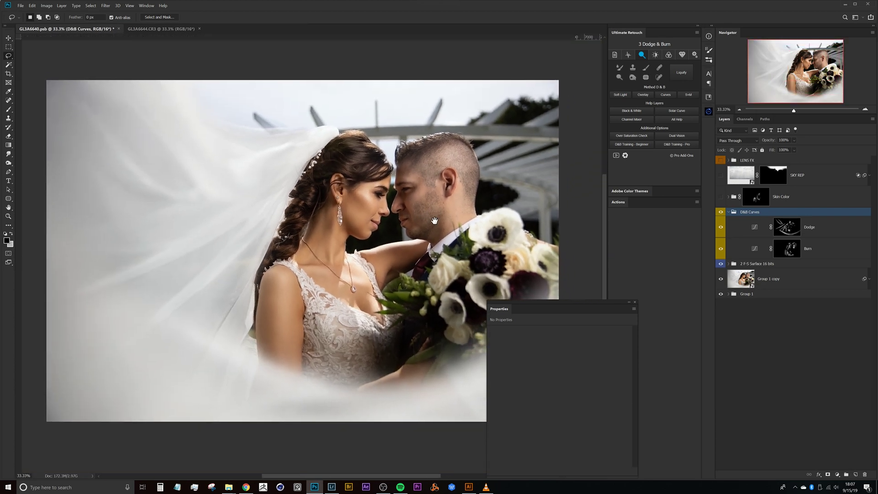
{"action": "mouse_move", "coordinate": [435, 221]}
{"action": "left_mouse_down"}
{"action": "mouse_move", "coordinate": [466, 212]}
{"action": "mouse_move", "coordinate": [478, 220]}
{"action": "left_mouse_up"}
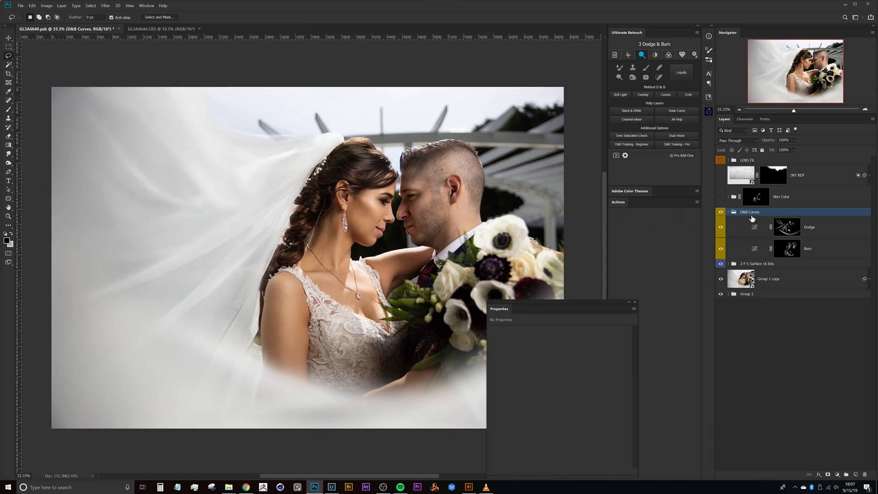
Select the Dodge layer and compare the portrait with the Burn and Dodge layers individually hidden and shown
{"action": "left_click", "coordinate": [752, 231]}
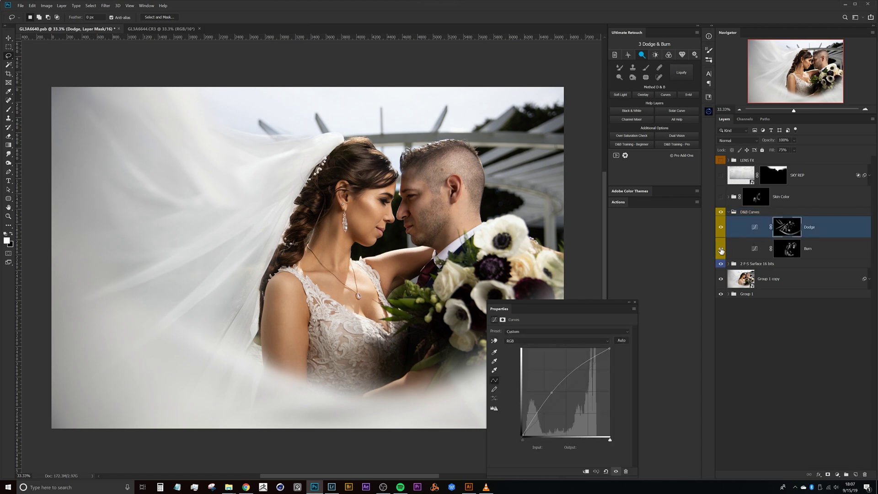
{"action": "left_click", "coordinate": [721, 248]}
{"action": "left_click", "coordinate": [721, 248]}
{"action": "left_click", "coordinate": [721, 249]}
{"action": "left_click", "coordinate": [720, 249]}
{"action": "left_click", "coordinate": [721, 228]}
{"action": "left_click", "coordinate": [721, 229]}
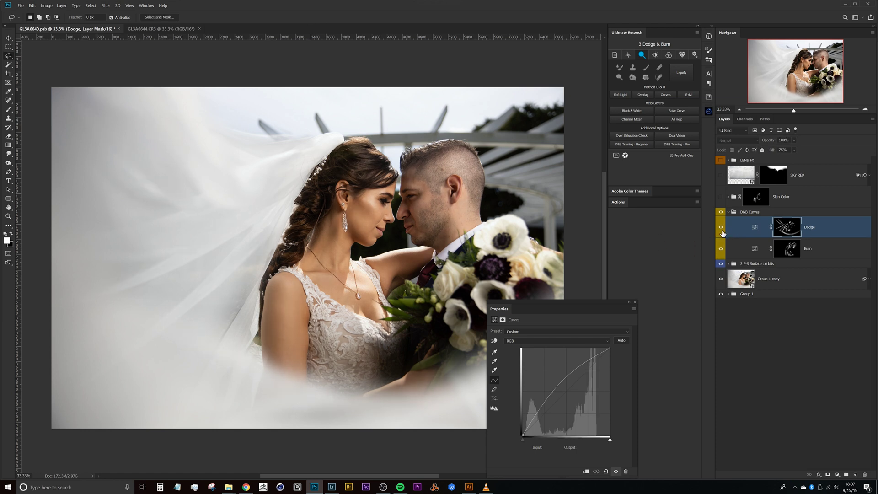
{"action": "left_click", "coordinate": [723, 231]}
{"action": "left_click", "coordinate": [722, 229]}
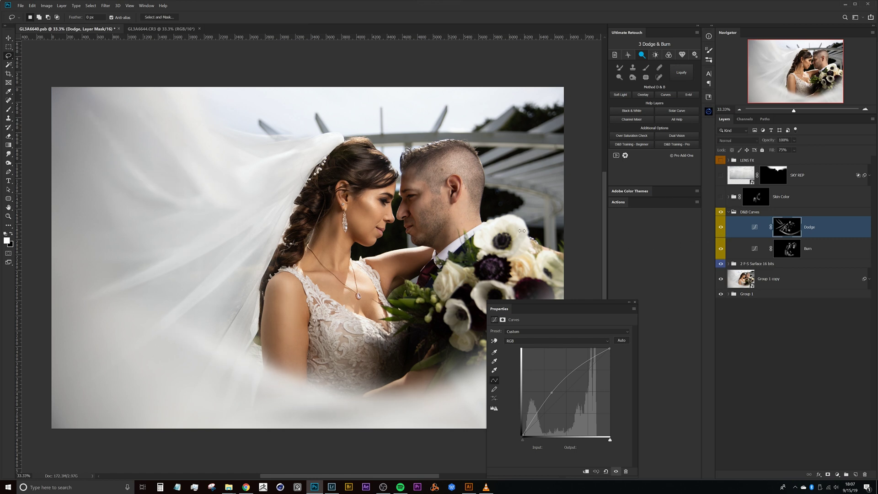
Compare the portrait once more with the combined D&B Curves effect off and on, leaving the group visible
{"action": "left_click", "coordinate": [724, 213]}
{"action": "left_click", "coordinate": [721, 213]}
{"action": "left_click", "coordinate": [722, 214]}
{"action": "left_click", "coordinate": [721, 214]}
{"action": "left_click", "coordinate": [721, 213]}
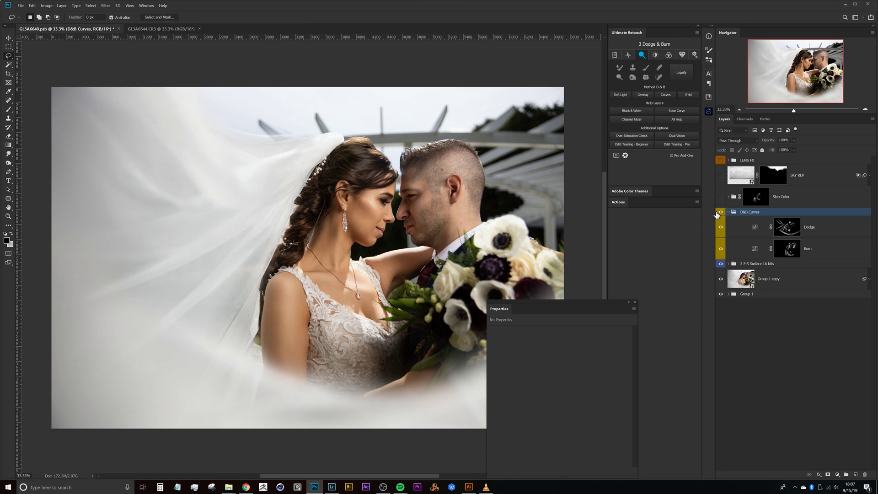
{"action": "left_click", "coordinate": [721, 213]}
{"action": "left_click", "coordinate": [721, 213]}
Select the Skin Color group's mask and examine the skin tones up close on the bride's and groom's faces
{"action": "left_click", "coordinate": [756, 204]}
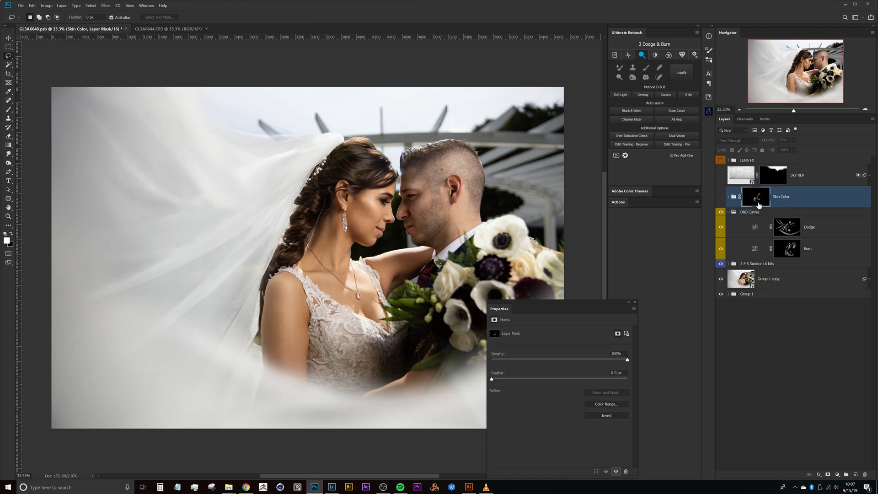
{"action": "left_click_drag", "start_coordinate": [424, 213], "coordinate": [401, 205]}
{"action": "left_click_drag", "start_coordinate": [344, 207], "coordinate": [373, 202]}
{"action": "scroll", "coordinate": [369, 206], "scroll_direction": "up", "scroll_amount": 4}
{"action": "scroll", "coordinate": [366, 224], "scroll_direction": "up", "scroll_amount": 3}
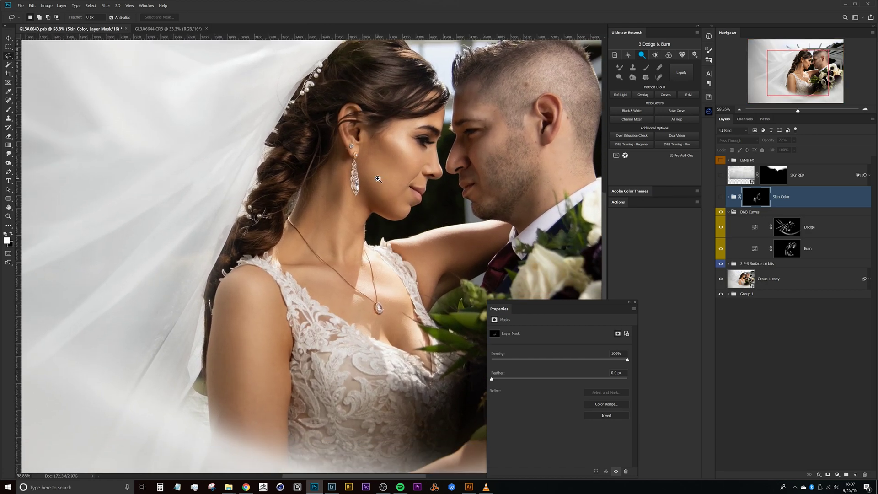
{"action": "scroll", "coordinate": [397, 182], "scroll_direction": "up", "scroll_amount": 5}
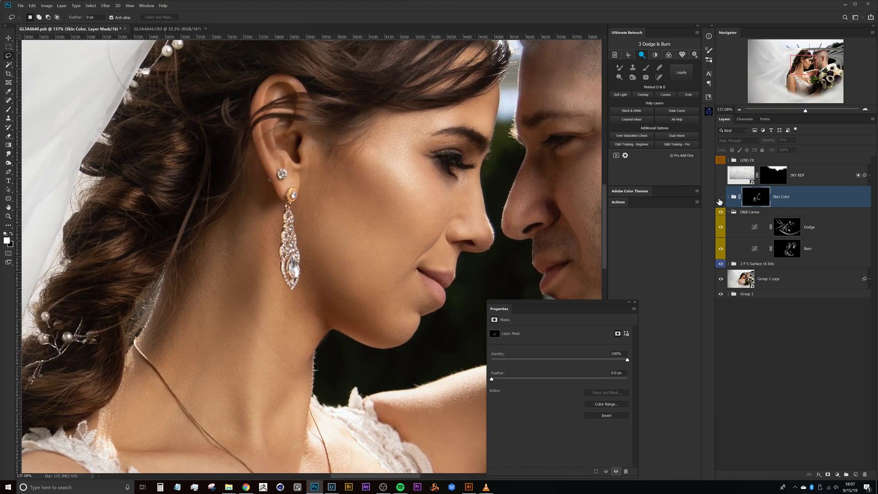
{"action": "left_click_drag", "start_coordinate": [344, 273], "coordinate": [380, 170]}
{"action": "left_click_drag", "start_coordinate": [504, 165], "coordinate": [397, 314]}
{"action": "left_click_drag", "start_coordinate": [430, 197], "coordinate": [369, 331]}
Compare the skin tones with the Skin Color group shown and hidden, leaving the group visible and selected
{"action": "left_click", "coordinate": [721, 198]}
{"action": "left_click", "coordinate": [721, 200]}
{"action": "left_click", "coordinate": [720, 200]}
{"action": "left_click", "coordinate": [772, 203]}
{"action": "scroll", "coordinate": [451, 196], "scroll_direction": "down", "scroll_amount": 5}
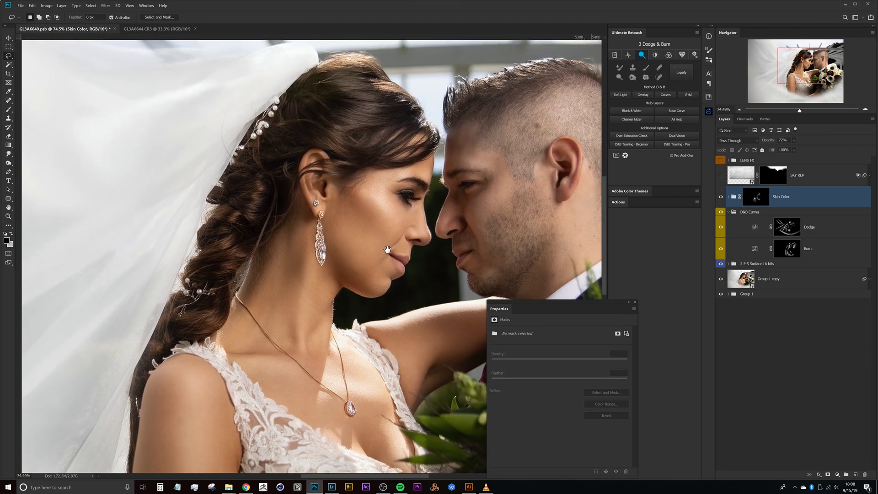
{"action": "left_click_drag", "start_coordinate": [387, 249], "coordinate": [382, 215]}
{"action": "scroll", "coordinate": [349, 213], "scroll_direction": "down", "scroll_amount": 8}
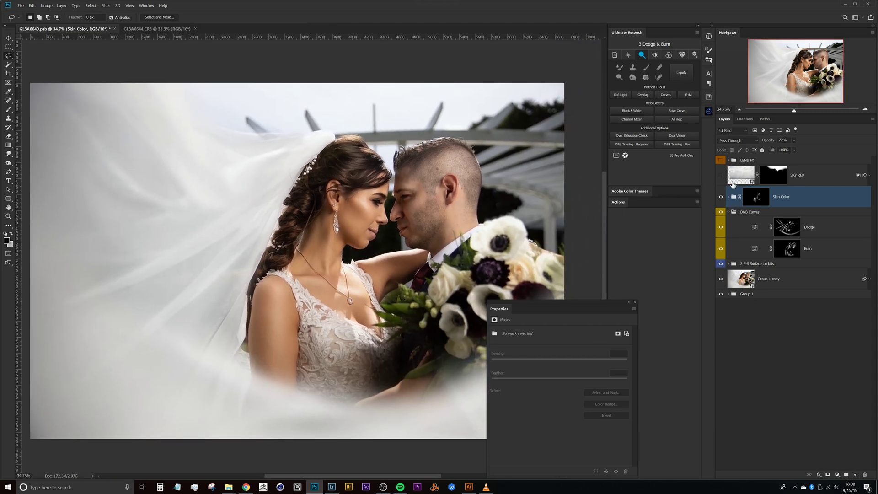
Select the SKY REP layer and make it visible over the sky above the couple
{"action": "left_click", "coordinate": [733, 184]}
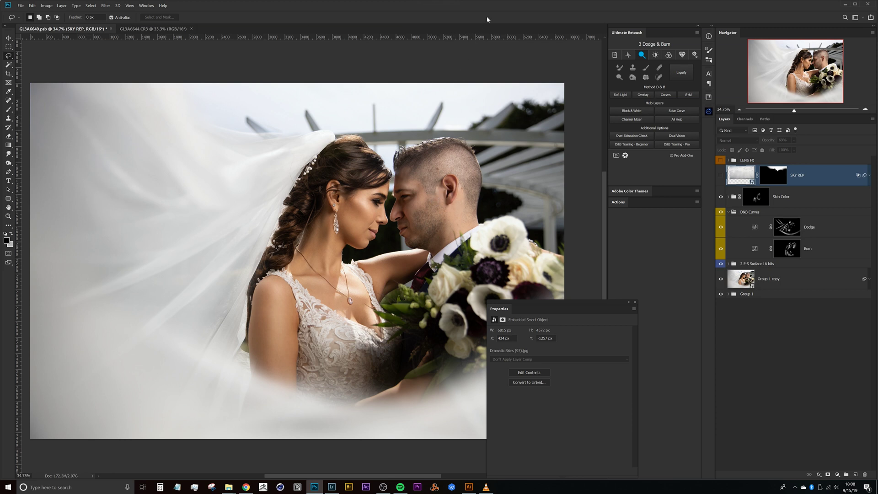
{"action": "left_click", "coordinate": [722, 176]}
{"action": "left_click_drag", "start_coordinate": [446, 157], "coordinate": [442, 175]}
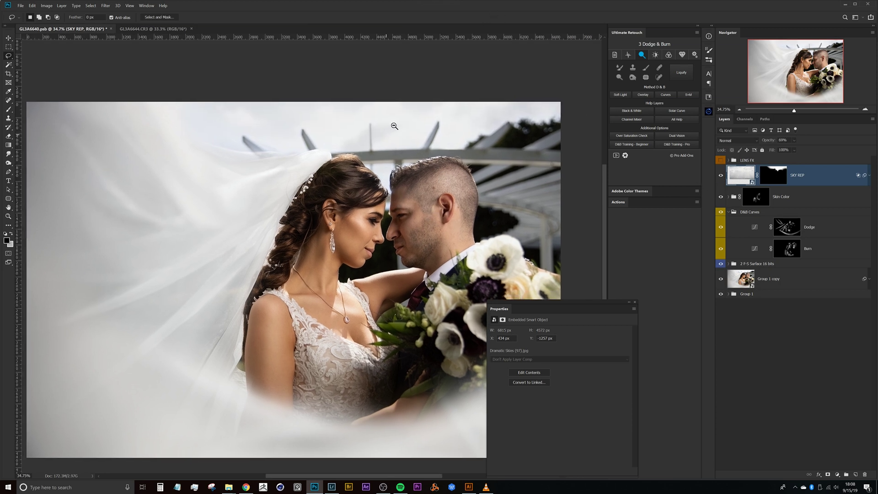
{"action": "scroll", "coordinate": [388, 131], "scroll_direction": "up", "scroll_amount": 5}
{"action": "left_click_drag", "start_coordinate": [365, 159], "coordinate": [392, 203]}
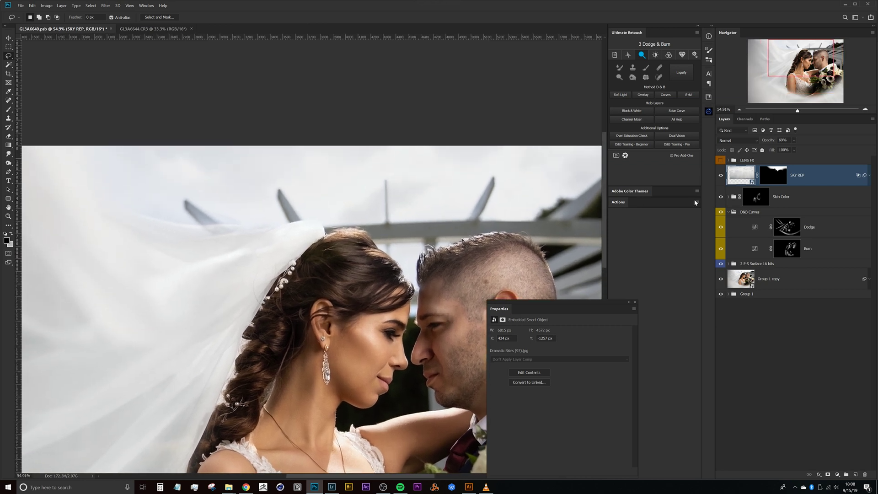
Compare the sky behind the couple with the SKY REP layer repeatedly hidden and shown
{"action": "left_click", "coordinate": [721, 177]}
{"action": "left_click", "coordinate": [722, 178]}
{"action": "left_click", "coordinate": [722, 178]}
{"action": "left_click", "coordinate": [722, 179]}
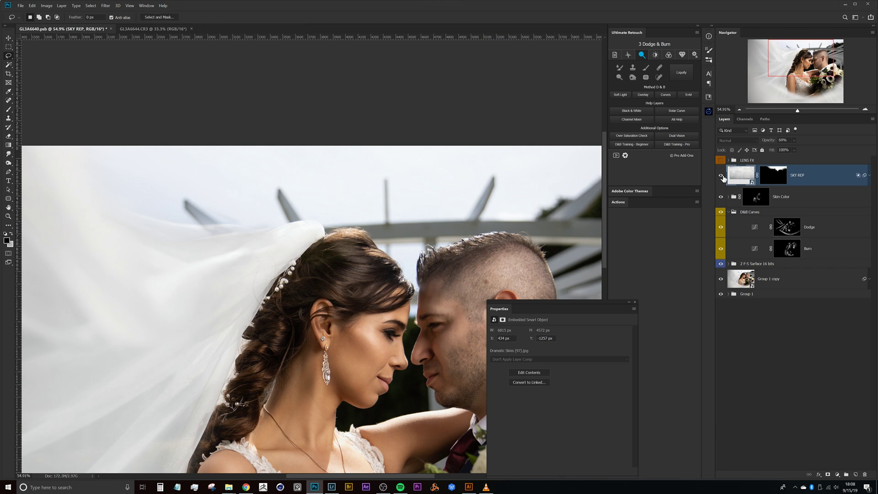
{"action": "left_click", "coordinate": [721, 181]}
{"action": "left_click", "coordinate": [722, 178]}
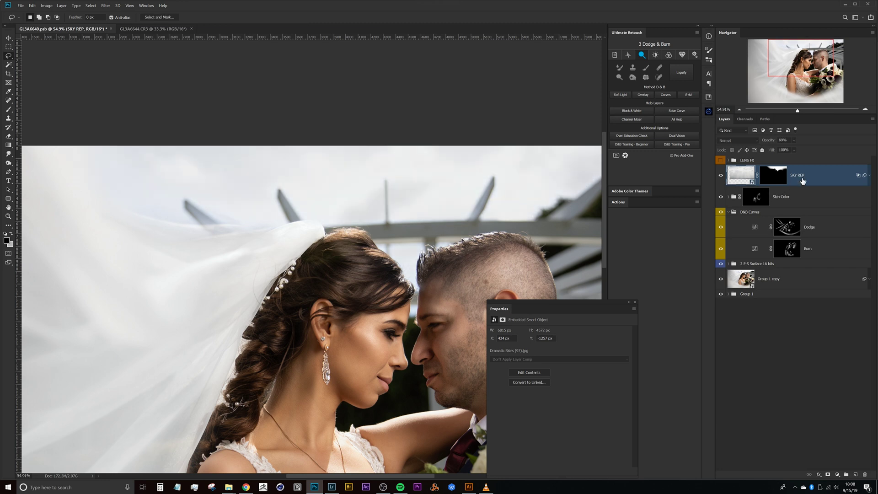
Disable the SKY REP layer mask and compare the whole portrait with the unmasked sky hidden and shown
{"action": "left_click", "coordinate": [776, 177], "text": "shift"}
{"action": "scroll", "coordinate": [399, 224], "scroll_direction": "down", "scroll_amount": 5}
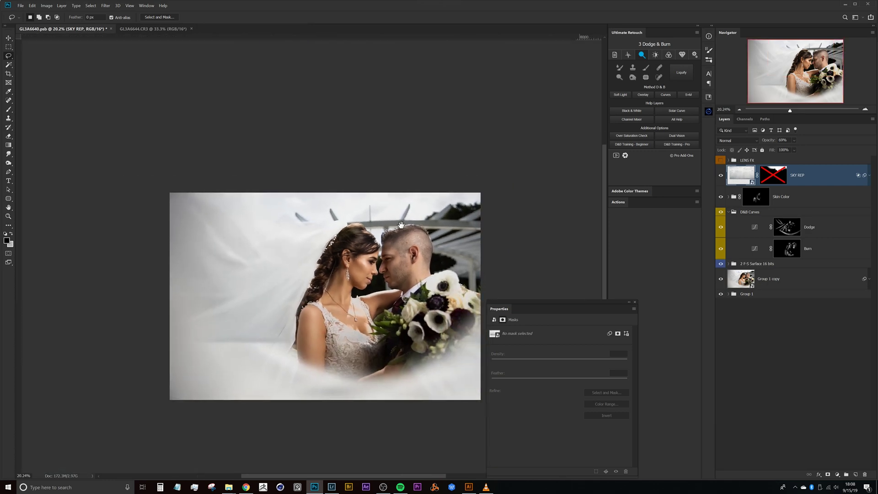
{"action": "left_click", "coordinate": [721, 176]}
{"action": "left_click", "coordinate": [721, 177]}
{"action": "left_click", "coordinate": [722, 177]}
{"action": "left_click", "coordinate": [722, 176]}
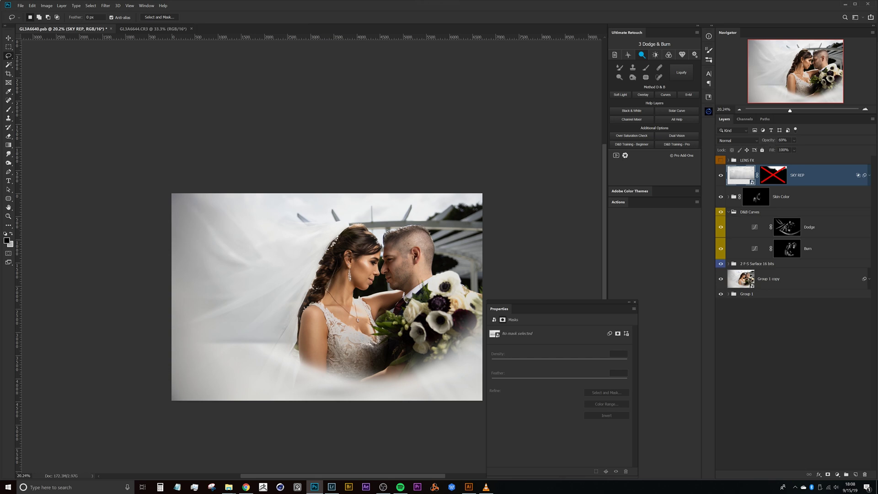
Open the SKY REP layer's blending options and move the dialog clear of the couple
{"action": "left_click", "coordinate": [740, 171]}
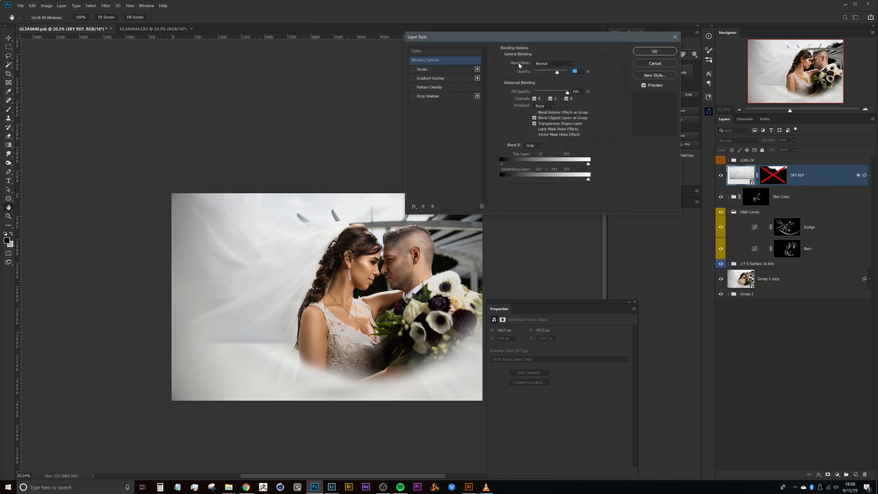
{"action": "left_click_drag", "start_coordinate": [376, 249], "coordinate": [345, 238]}
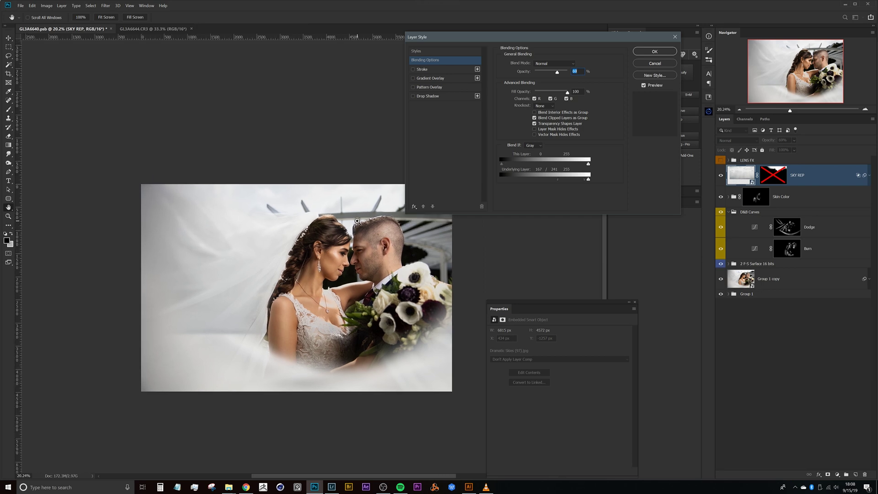
{"action": "scroll", "coordinate": [356, 219], "scroll_direction": "up", "scroll_amount": 3}
{"action": "left_click_drag", "start_coordinate": [347, 196], "coordinate": [340, 244]}
{"action": "left_click_drag", "start_coordinate": [542, 40], "coordinate": [601, 16]}
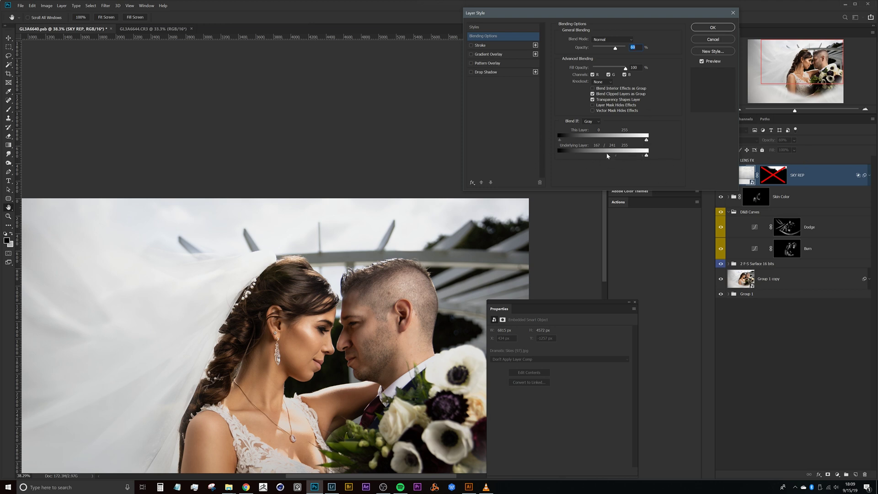
Set both halves of the Blend If Underlying Layer black handle to 0 and inspect the sky overlay
{"action": "left_click_drag", "start_coordinate": [615, 156], "coordinate": [535, 153]}
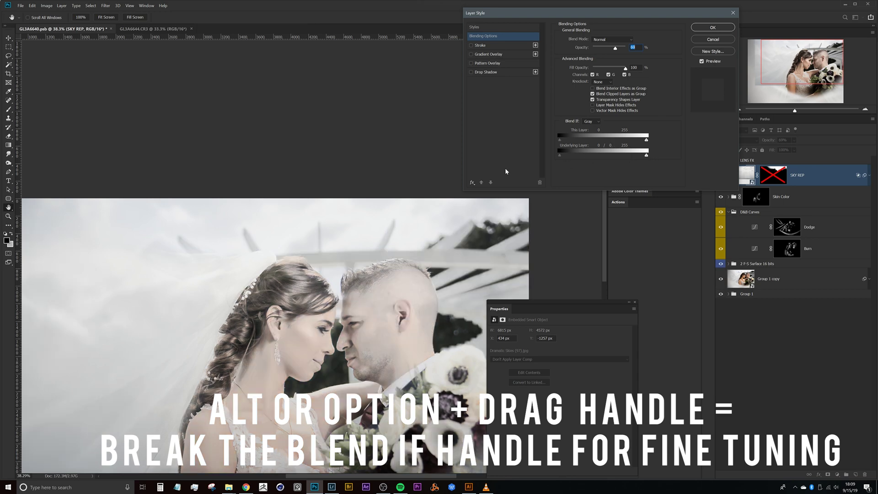
{"action": "left_click_drag", "start_coordinate": [345, 272], "coordinate": [336, 235]}
{"action": "scroll", "coordinate": [360, 201], "scroll_direction": "down", "scroll_amount": 3}
{"action": "key", "text": "ctrl+r"}
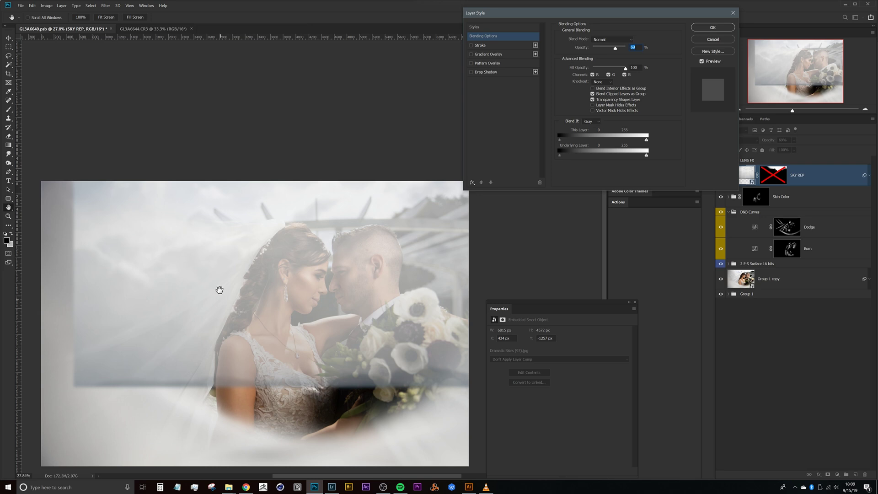
Raise and split the Underlying Layer black handle, extending its upper half to 255, and apply the blending options
{"action": "left_click_drag", "start_coordinate": [561, 156], "coordinate": [597, 156]}
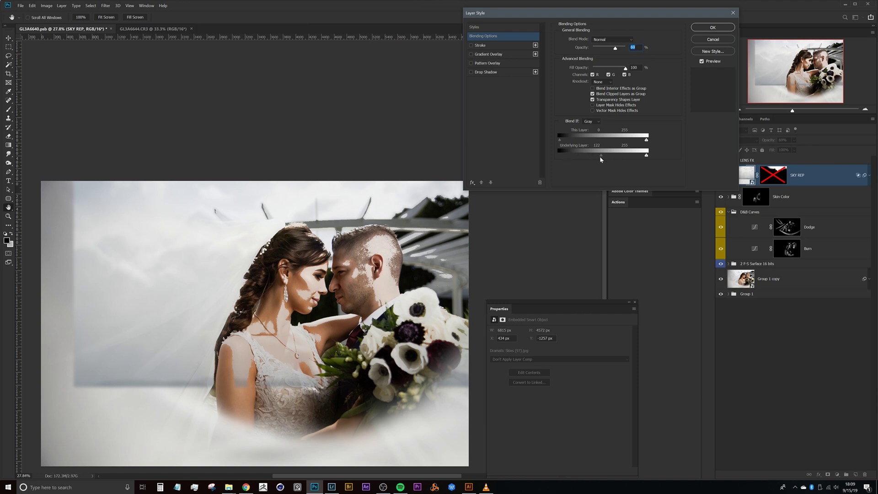
{"action": "mouse_move", "coordinate": [603, 155]}
{"action": "left_mouse_down"}
{"action": "mouse_move", "coordinate": [648, 156]}
{"action": "mouse_move", "coordinate": [584, 153]}
{"action": "mouse_move", "coordinate": [632, 159]}
{"action": "mouse_move", "coordinate": [608, 158]}
{"action": "left_mouse_up"}
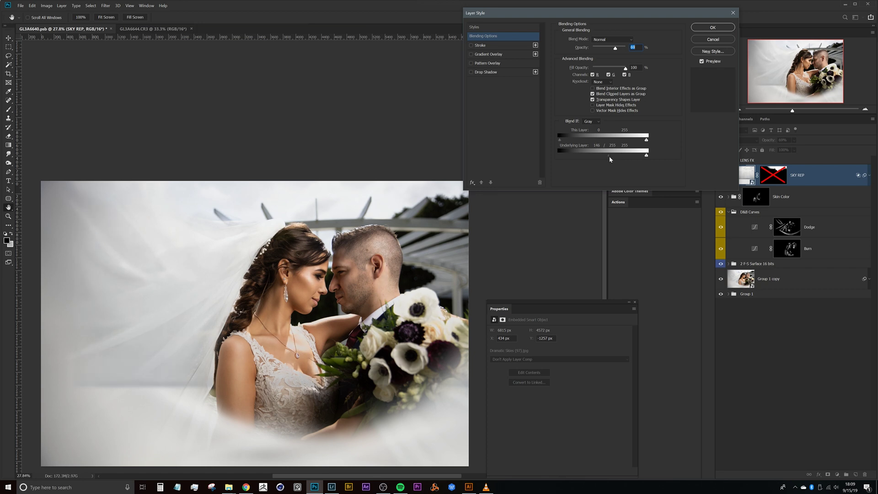
{"action": "left_click", "coordinate": [720, 28]}
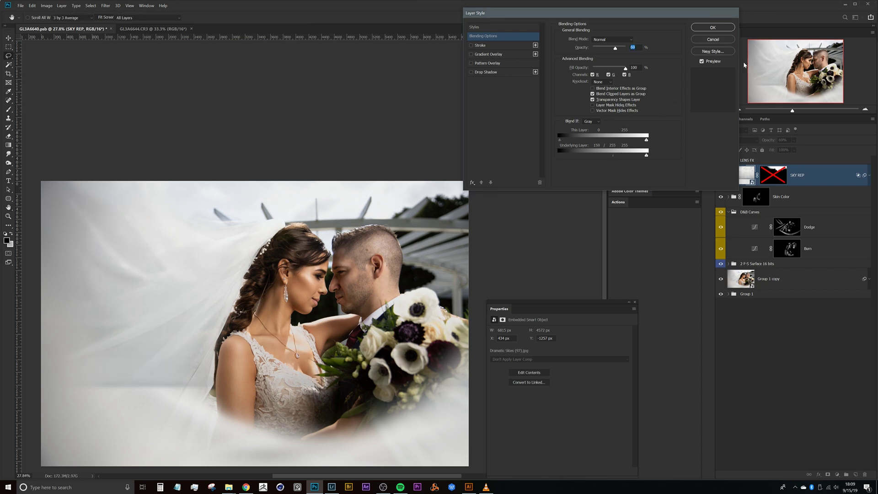
Re-enable the SKY REP layer mask, view the mask on its own, and return to the portrait
{"action": "left_click", "coordinate": [776, 176], "text": "shift"}
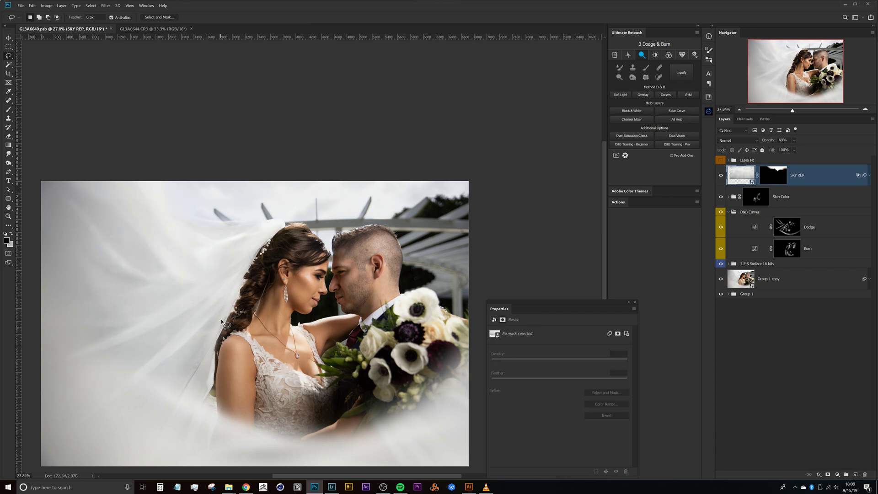
{"action": "left_click", "coordinate": [774, 177], "text": "alt"}
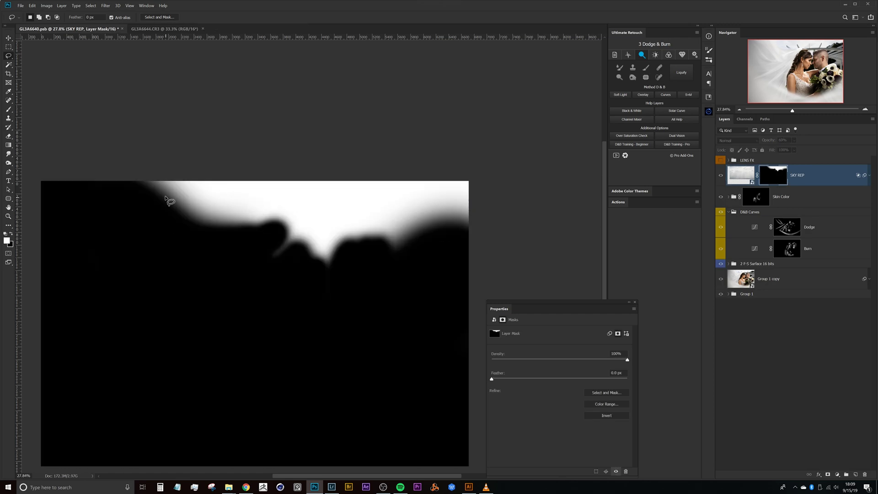
{"action": "left_click", "coordinate": [769, 180]}
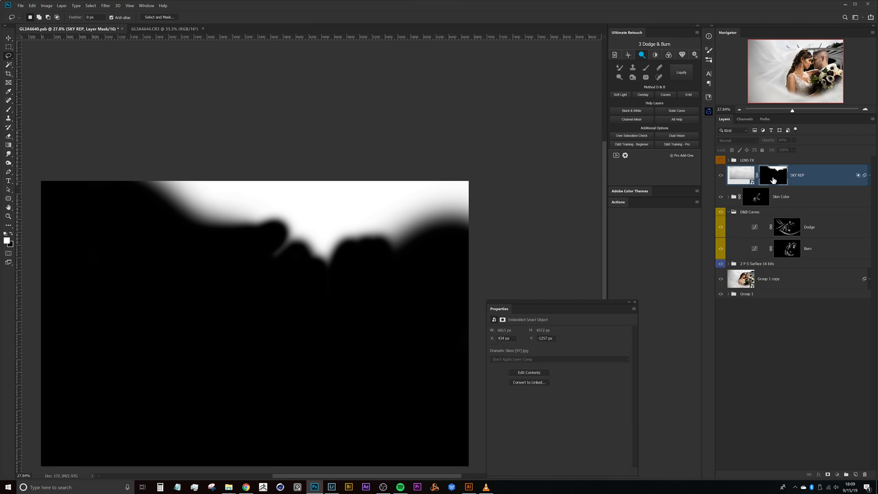
{"action": "left_click", "coordinate": [777, 178], "text": "alt"}
{"action": "left_click", "coordinate": [775, 178], "text": "shift"}
{"action": "left_click", "coordinate": [778, 178], "text": "shift"}
{"action": "left_click", "coordinate": [781, 178], "text": "shift"}
{"action": "left_click", "coordinate": [781, 176], "text": "shift"}
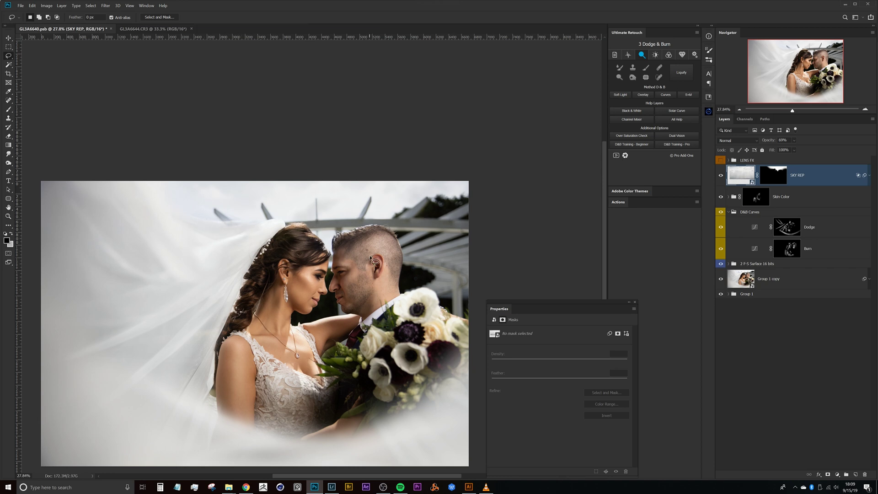
Compare the full portrait with the masked SKY REP layer hidden and shown, leaving the layer visible
{"action": "left_click", "coordinate": [722, 177]}
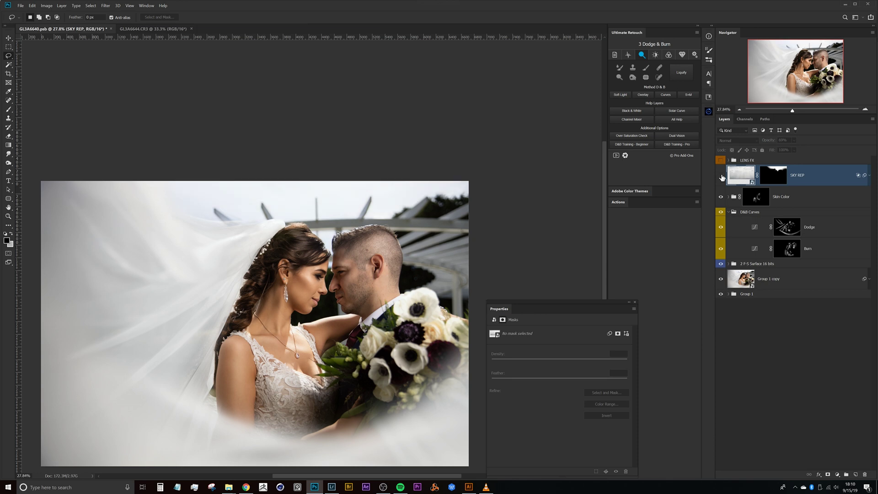
{"action": "left_click", "coordinate": [722, 178]}
{"action": "left_click", "coordinate": [722, 177]}
{"action": "left_click", "coordinate": [722, 177]}
Expand the LENS FX group and make its lens flares visible on the portrait
{"action": "left_click", "coordinate": [737, 164]}
{"action": "left_click", "coordinate": [729, 160]}
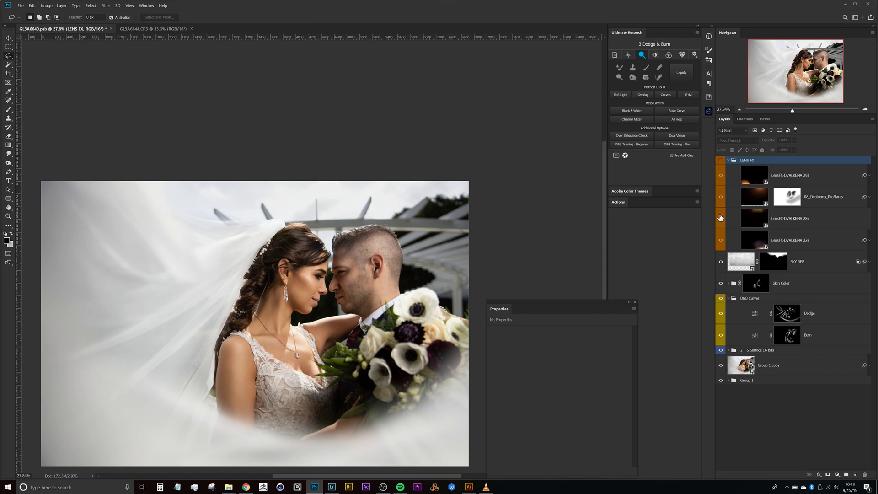
{"action": "left_click", "coordinate": [721, 160]}
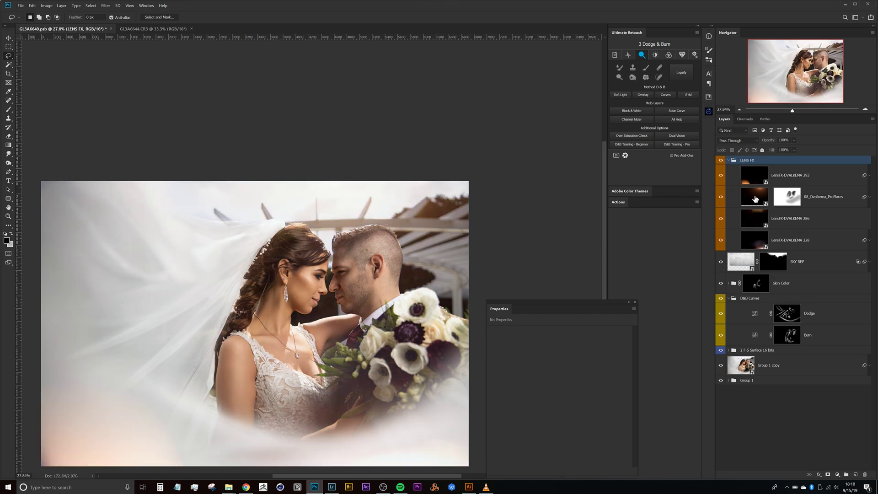
Hide the ProFlares, LensFX 293 and LensFX 286 layers inside the LENS FX group
{"action": "left_click", "coordinate": [721, 196]}
{"action": "left_click", "coordinate": [722, 175]}
{"action": "left_click", "coordinate": [721, 218]}
Change the LensFX 228 layer's blend mode to Normal and reveal the whole flare image, moving the floating panel aside
{"action": "left_click", "coordinate": [745, 245]}
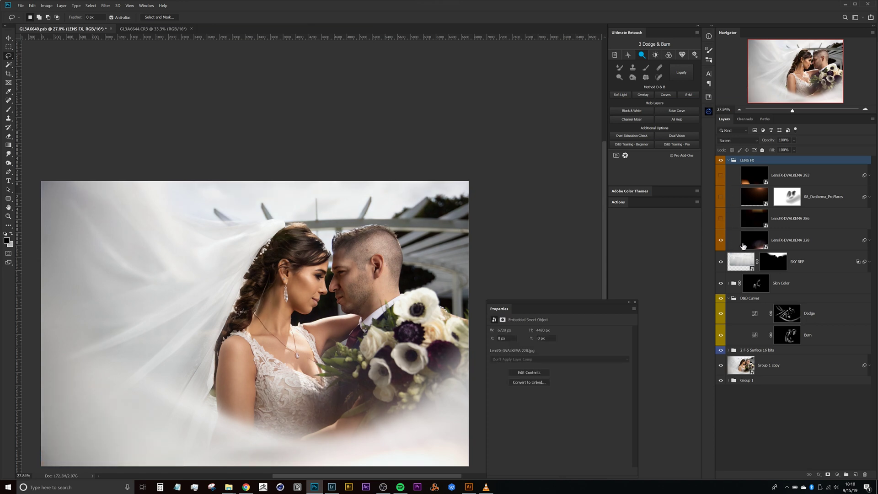
{"action": "left_click", "coordinate": [734, 141]}
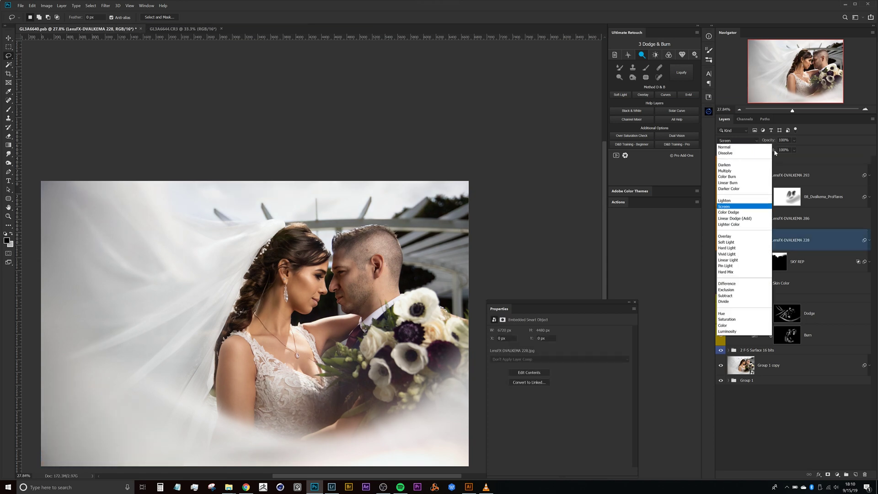
{"action": "left_click", "coordinate": [729, 150]}
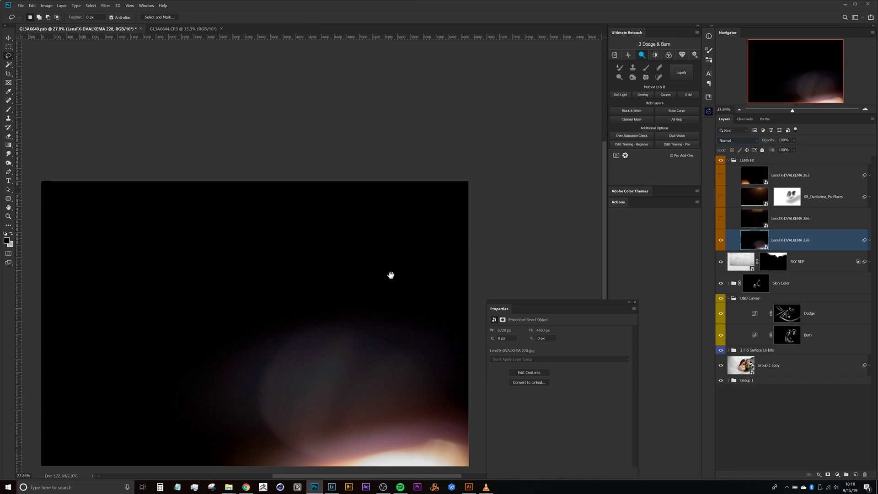
{"action": "left_click_drag", "start_coordinate": [392, 275], "coordinate": [435, 165]}
{"action": "left_click_drag", "start_coordinate": [595, 302], "coordinate": [662, 354]}
{"action": "left_click_drag", "start_coordinate": [425, 236], "coordinate": [458, 274]}
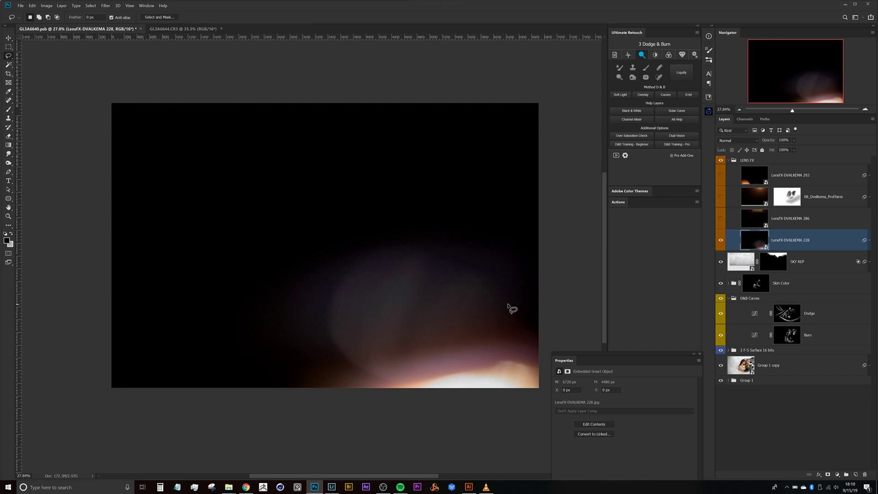
{"action": "left_click_drag", "start_coordinate": [822, 243], "coordinate": [829, 240]}
Show the LensFX 286 layer and the masked ProFlares layer above the LensFX 228 flare
{"action": "left_click", "coordinate": [791, 218]}
{"action": "left_click", "coordinate": [720, 219]}
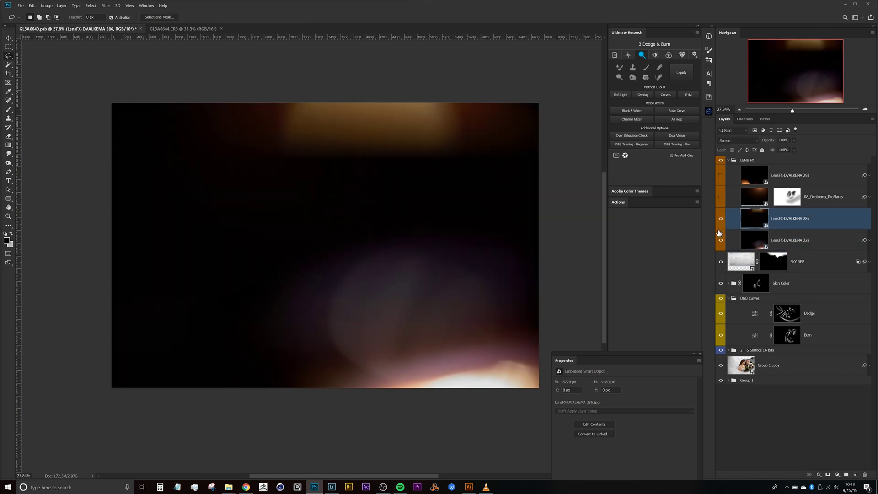
{"action": "left_click_drag", "start_coordinate": [501, 203], "coordinate": [476, 206]}
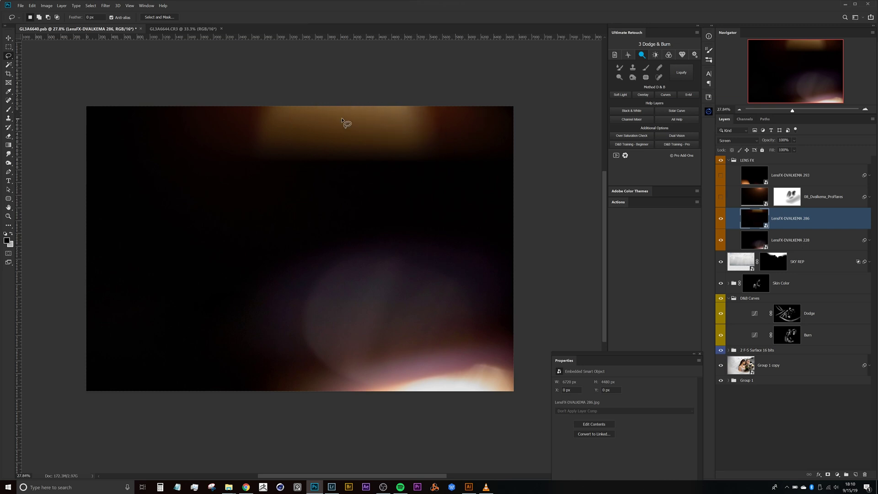
{"action": "left_click", "coordinate": [732, 200]}
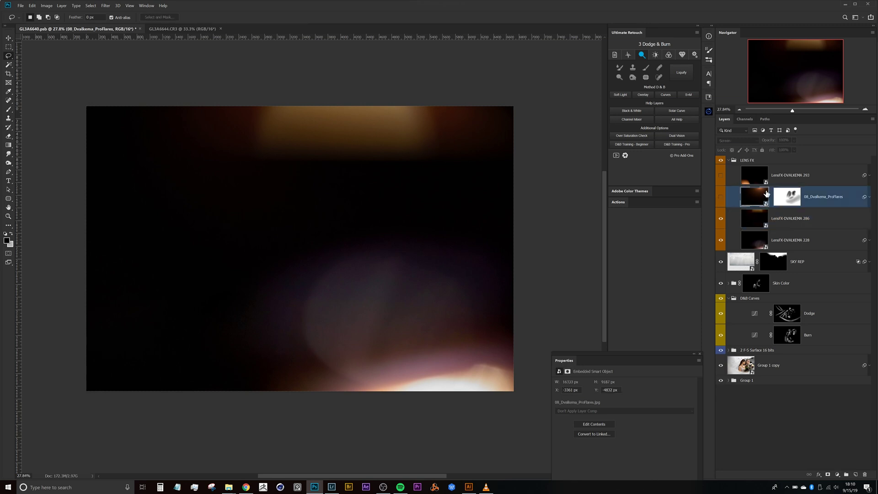
{"action": "left_click", "coordinate": [723, 200]}
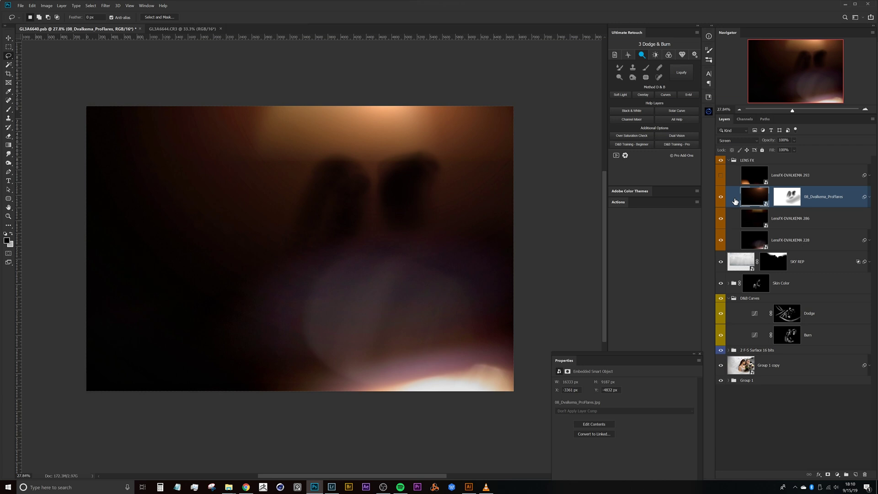
Compare the flares with the ProFlares layer hidden and shown, and examine its layer mask over the couple's faces
{"action": "left_click", "coordinate": [721, 199]}
{"action": "left_click", "coordinate": [721, 199]}
{"action": "left_click", "coordinate": [721, 199]}
{"action": "left_click", "coordinate": [721, 199]}
{"action": "left_click", "coordinate": [789, 196]}
{"action": "left_click", "coordinate": [788, 199], "text": "shift"}
{"action": "left_click", "coordinate": [787, 201], "text": "shift"}
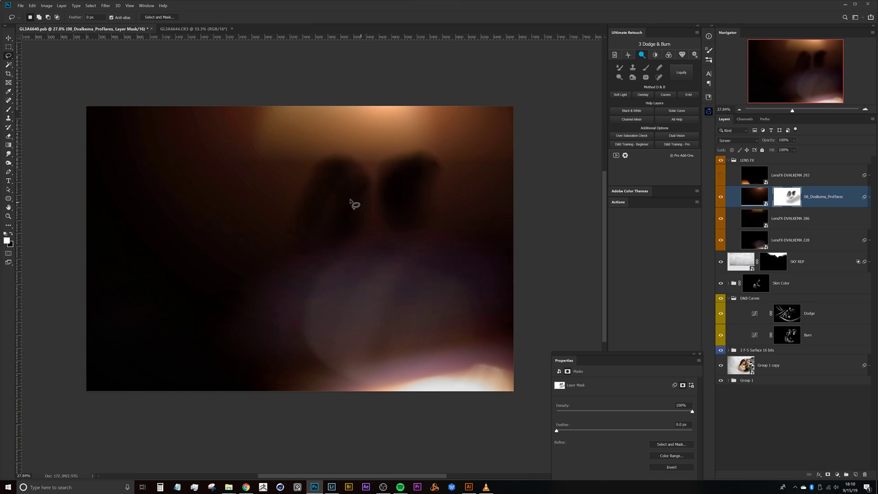
{"action": "left_click", "coordinate": [723, 199]}
{"action": "left_click", "coordinate": [721, 197]}
{"action": "left_click", "coordinate": [721, 197]}
Show the LensFX 293 layer and set the LensFX 228 layer's blend mode to Screen
{"action": "left_click", "coordinate": [755, 180]}
{"action": "left_click", "coordinate": [721, 176]}
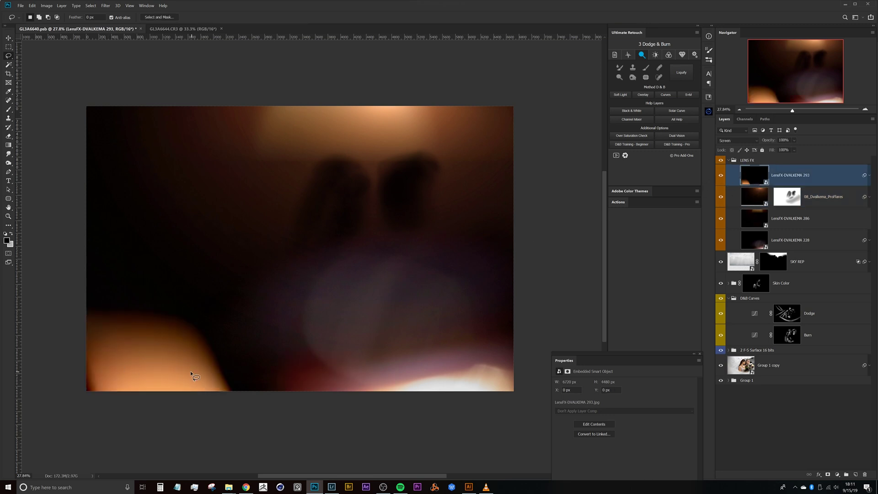
{"action": "left_click", "coordinate": [755, 245]}
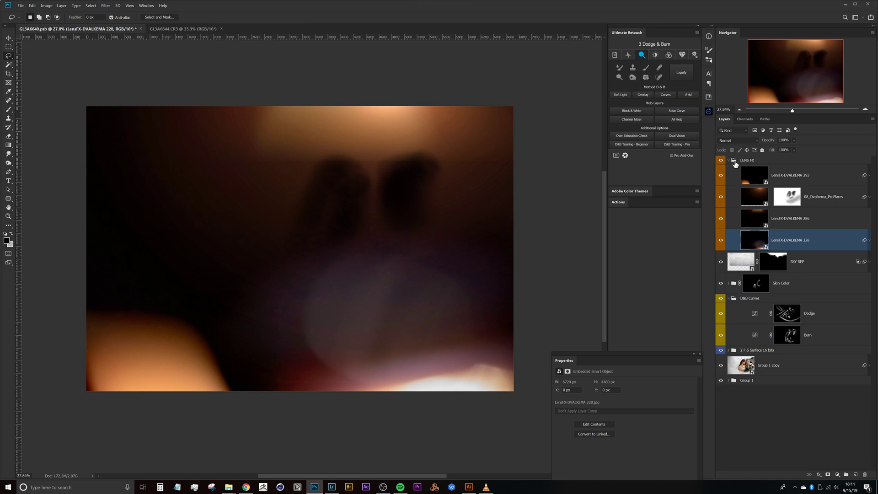
{"action": "left_click", "coordinate": [735, 141]}
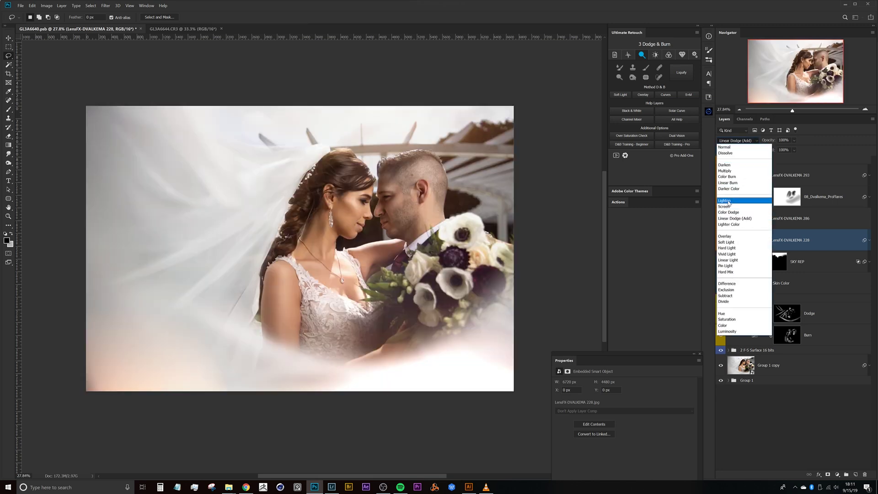
{"action": "left_click", "coordinate": [728, 207]}
Compare the portrait with the whole LENS FX group hidden and shown
{"action": "left_click", "coordinate": [720, 162]}
{"action": "left_click", "coordinate": [721, 163]}
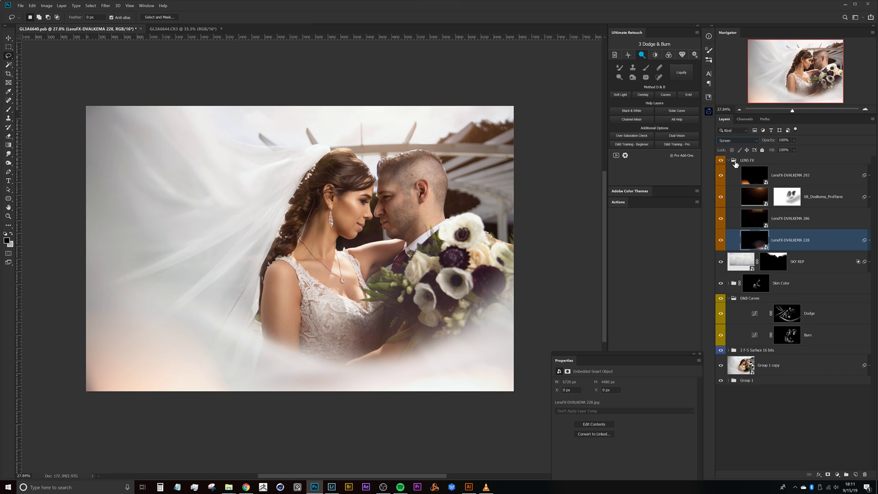
{"action": "left_click", "coordinate": [721, 162]}
{"action": "left_click", "coordinate": [721, 162]}
{"action": "left_click", "coordinate": [721, 162]}
{"action": "left_click", "coordinate": [721, 162]}
{"action": "left_click", "coordinate": [721, 162]}
{"action": "left_click", "coordinate": [721, 162]}
Collapse the LENS FX and D&B Curves groups to tidy the layer stack
{"action": "left_click", "coordinate": [729, 160]}
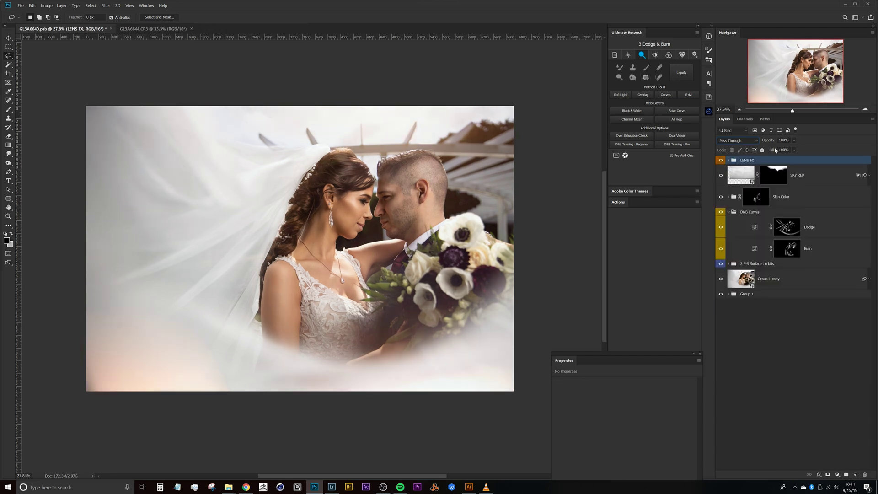
{"action": "left_click", "coordinate": [806, 181]}
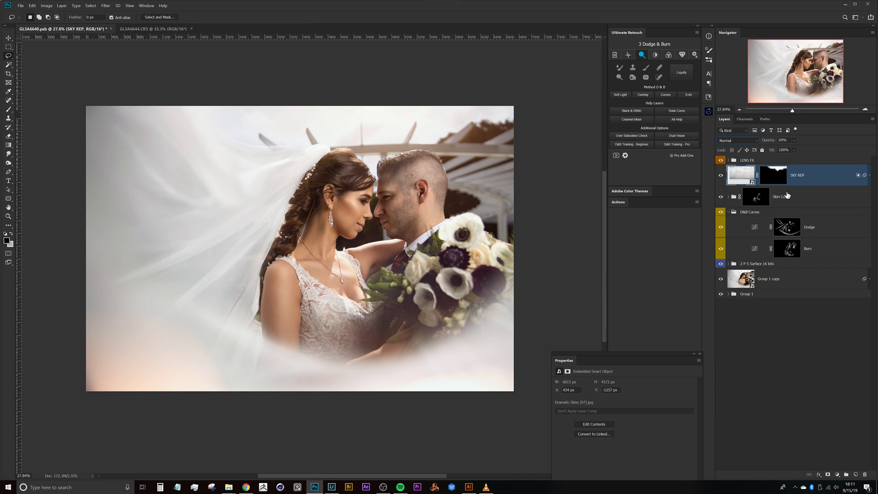
{"action": "left_click", "coordinate": [787, 196]}
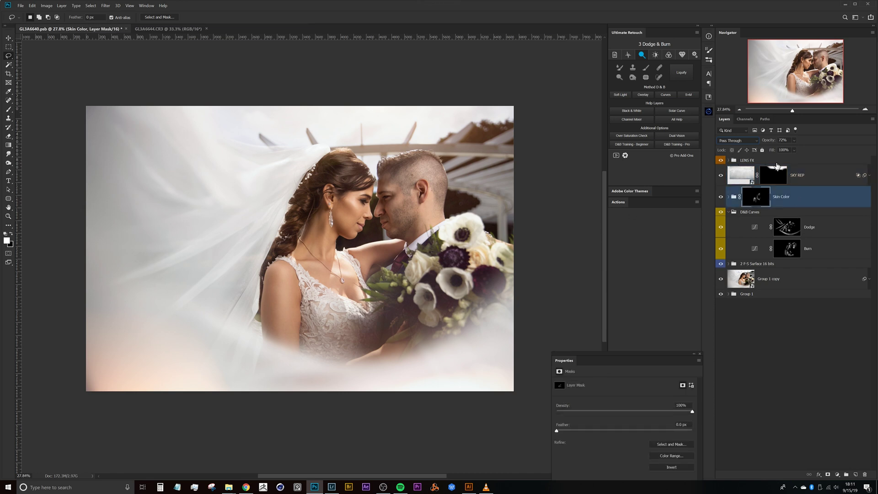
{"action": "left_click", "coordinate": [762, 160]}
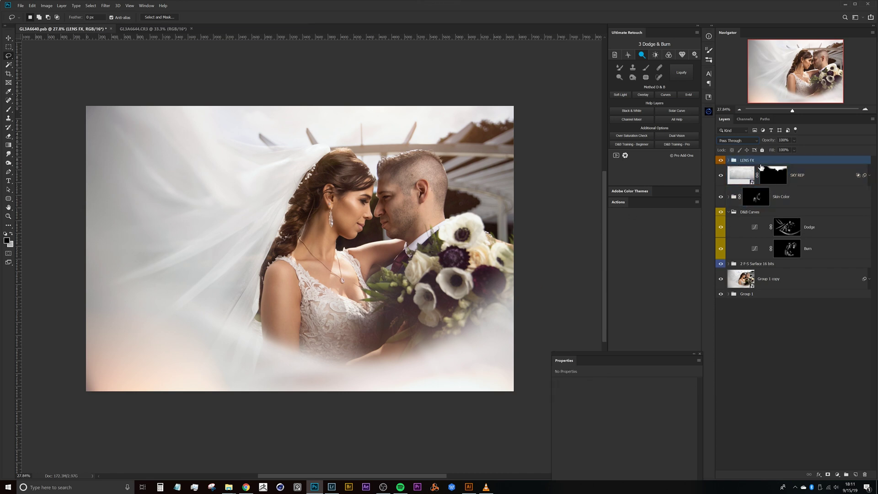
{"action": "left_click", "coordinate": [740, 211]}
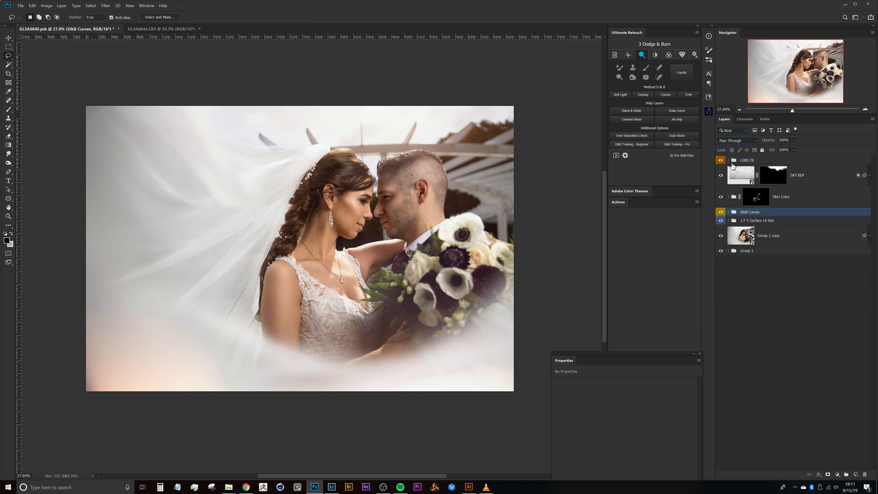
Examine the finished portrait at closer range, checking the couple and bouquet with the LENS FX group off and on
{"action": "left_click_drag", "start_coordinate": [463, 225], "coordinate": [498, 209]}
{"action": "scroll", "coordinate": [463, 201], "scroll_direction": "up", "scroll_amount": 2}
{"action": "scroll", "coordinate": [463, 204], "scroll_direction": "down", "scroll_amount": 1}
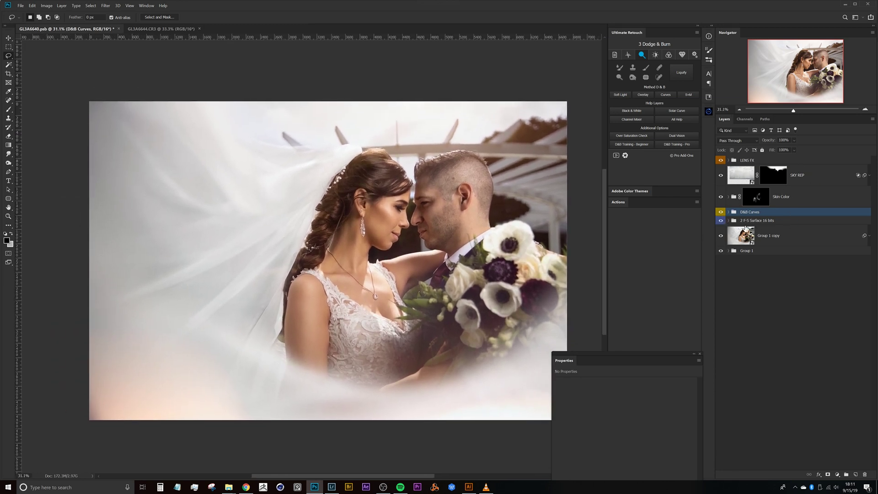
{"action": "left_click", "coordinate": [743, 163]}
{"action": "left_click", "coordinate": [722, 161]}
{"action": "left_click", "coordinate": [721, 161]}
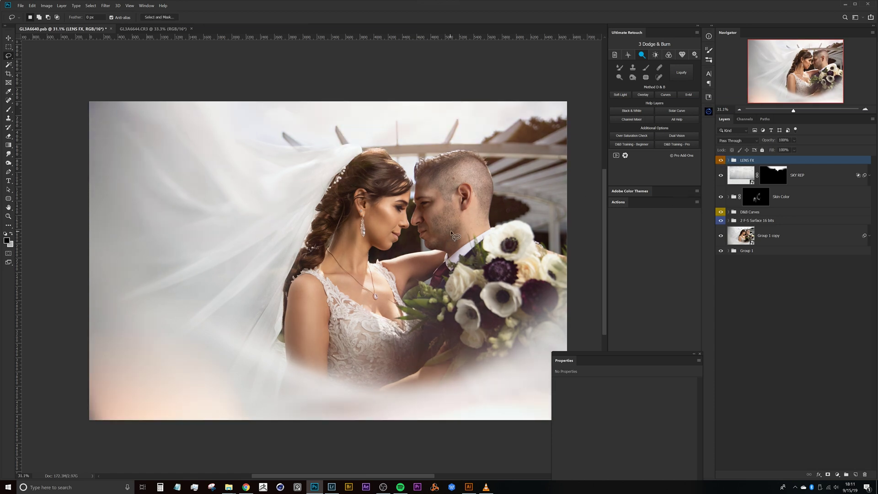
{"action": "left_click_drag", "start_coordinate": [506, 216], "coordinate": [492, 212]}
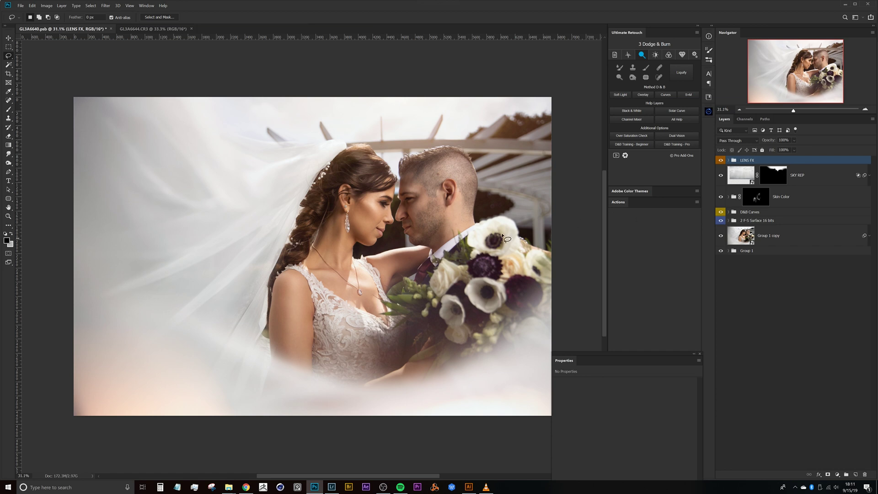
{"action": "mouse_move", "coordinate": [575, 239]}
{"action": "left_mouse_down"}
{"action": "mouse_move", "coordinate": [579, 229]}
{"action": "mouse_move", "coordinate": [575, 236]}
{"action": "left_mouse_up"}
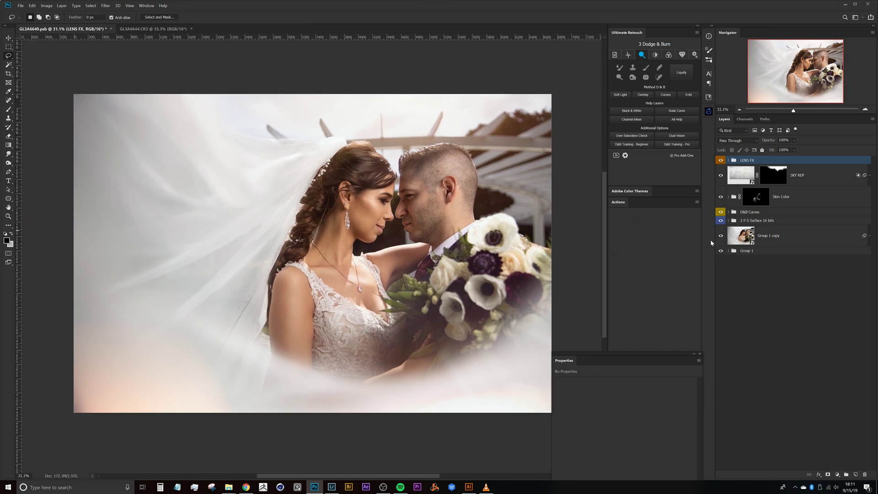